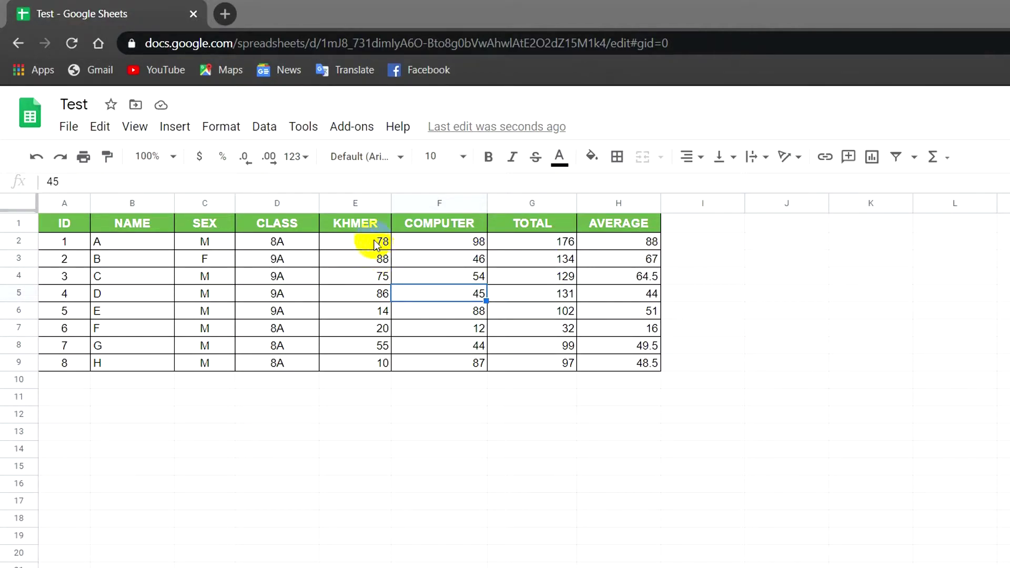
# Review the score table, checking the TOTAL formula in G2 and the AVERAGE scores H2:H9
pyautogui.moveTo(367, 209); pyautogui.dragTo(440, 204)
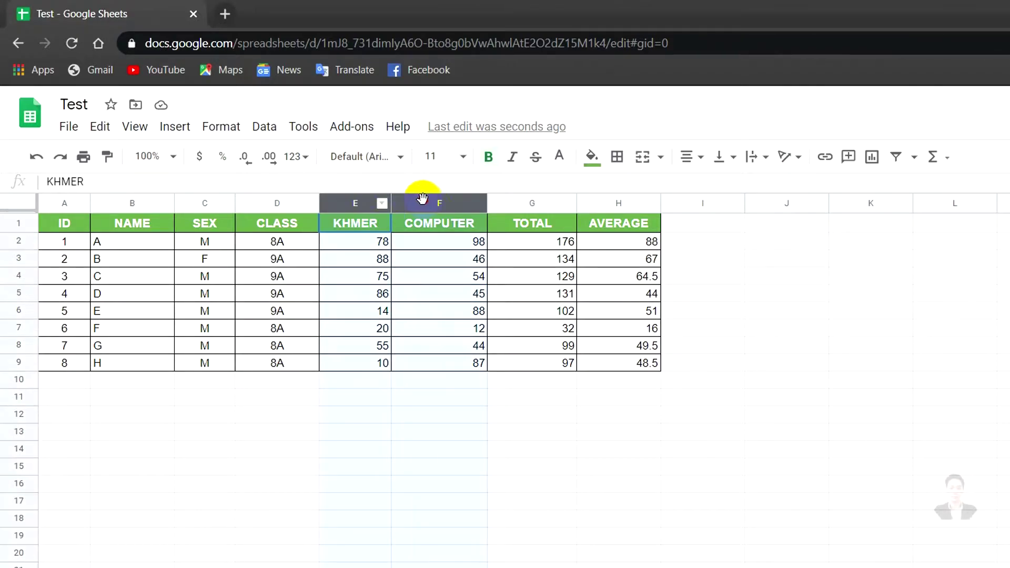
pyautogui.click(518, 247)
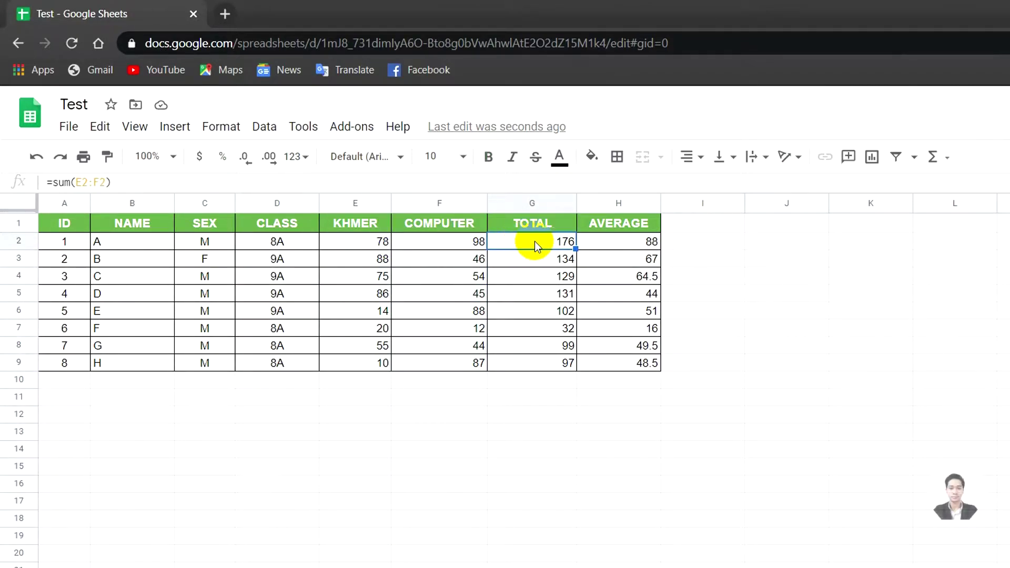
pyautogui.moveTo(622, 245); pyautogui.dragTo(636, 371)
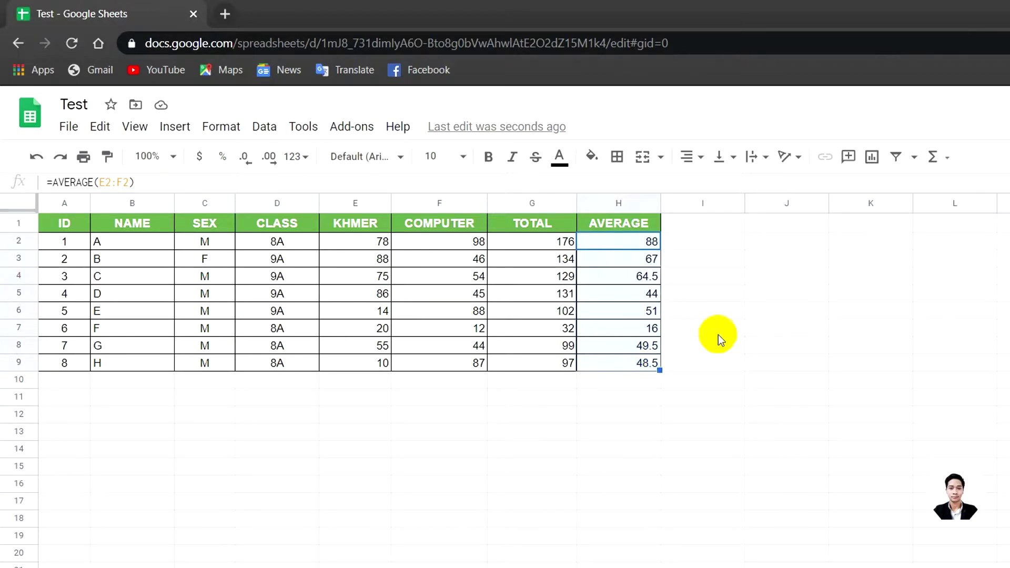
pyautogui.click(709, 230)
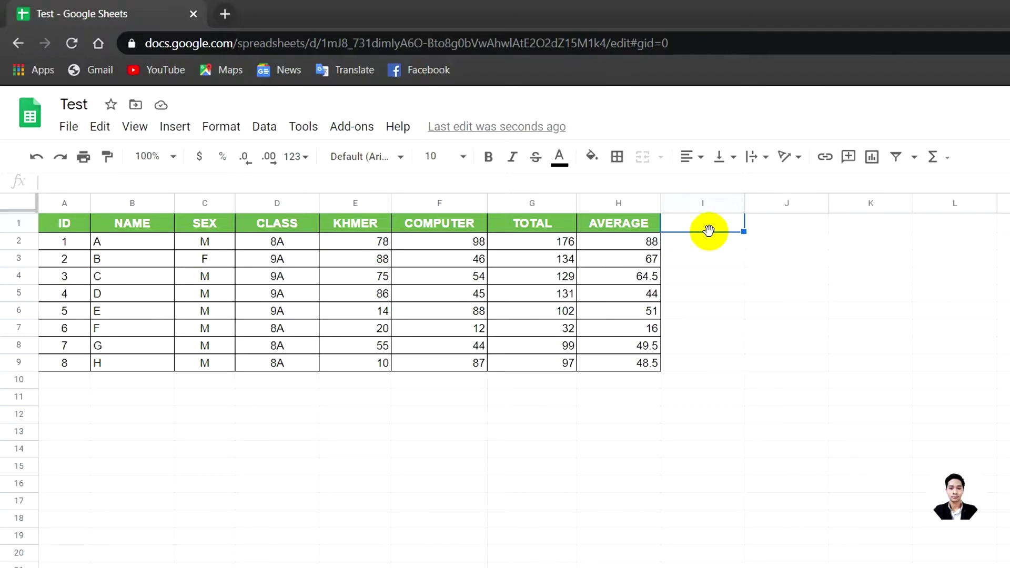
pyautogui.moveTo(632, 246); pyautogui.dragTo(615, 364)
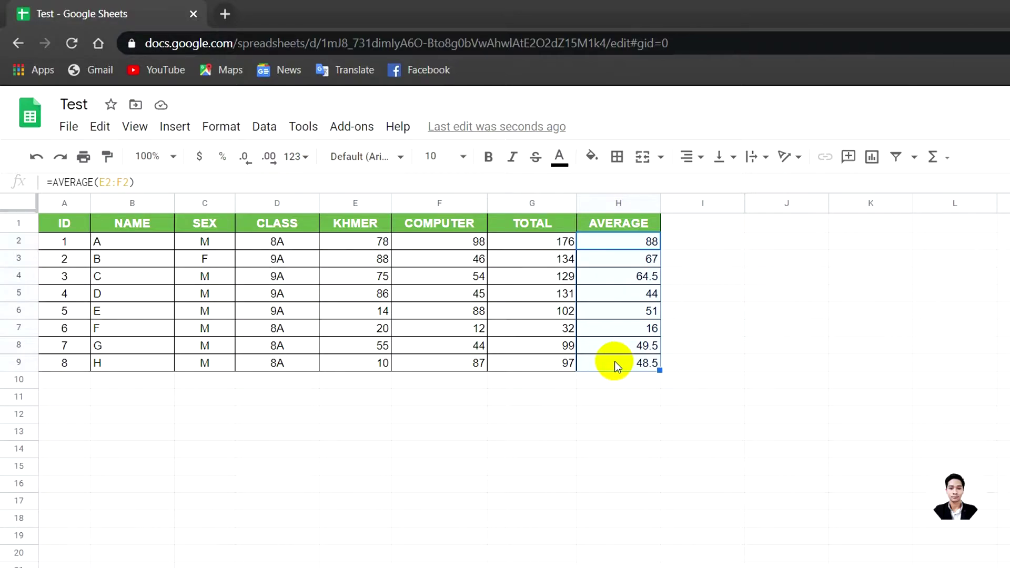
# Enter '<50' in J2 and fill it red
pyautogui.click(768, 239)
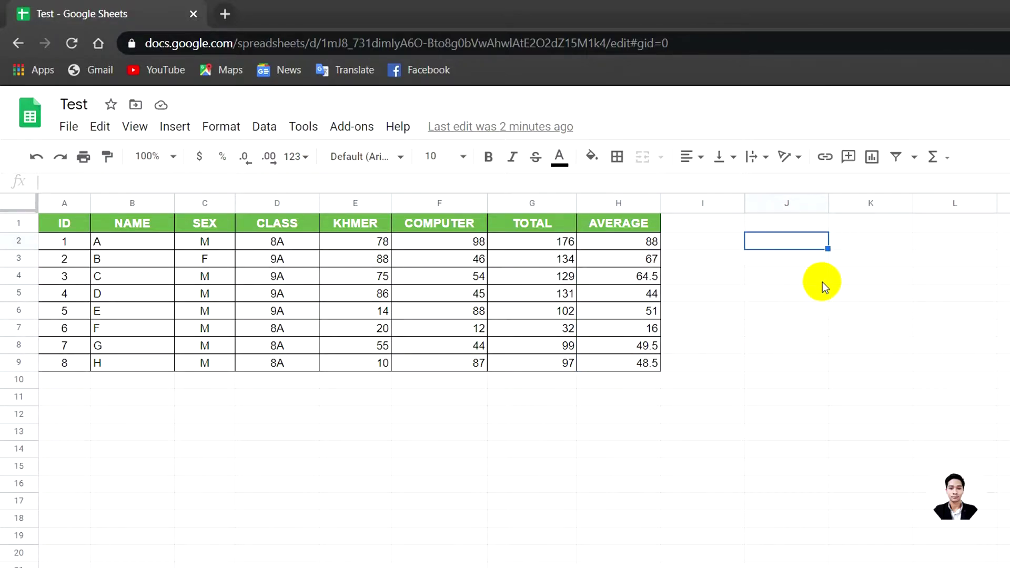
pyautogui.write('<50')
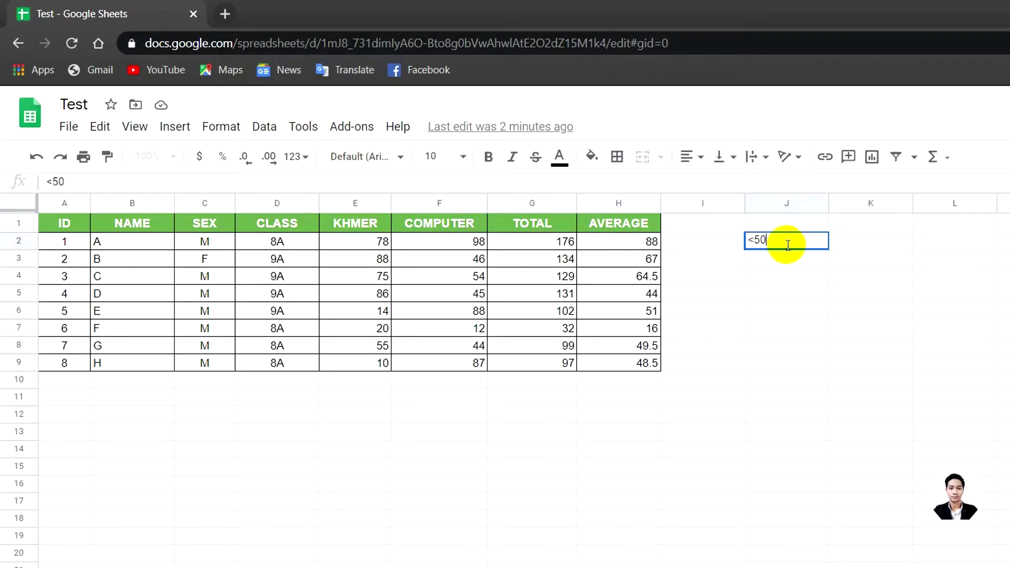
pyautogui.press('Return')
pyautogui.click(805, 241)
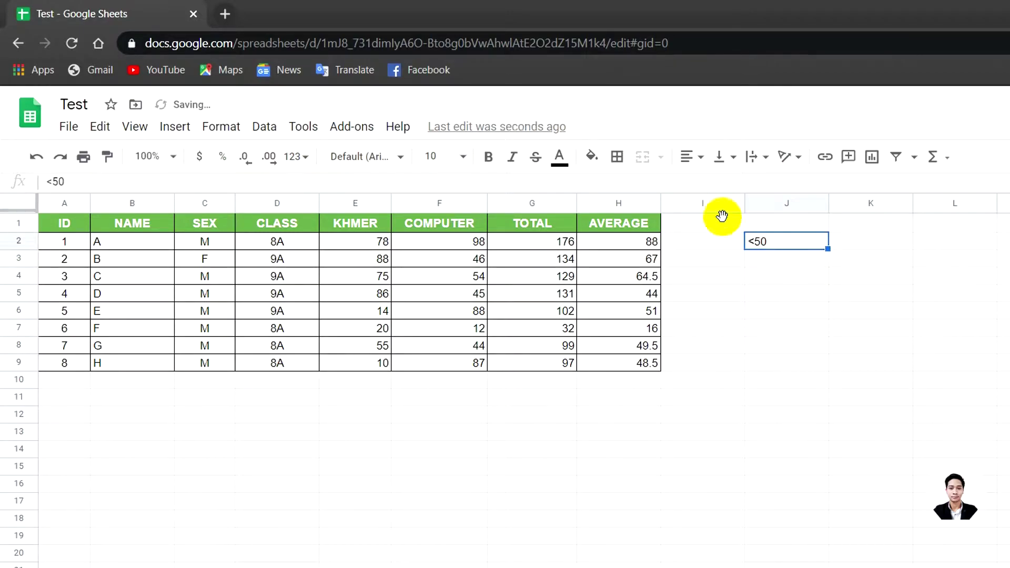
pyautogui.click(591, 157)
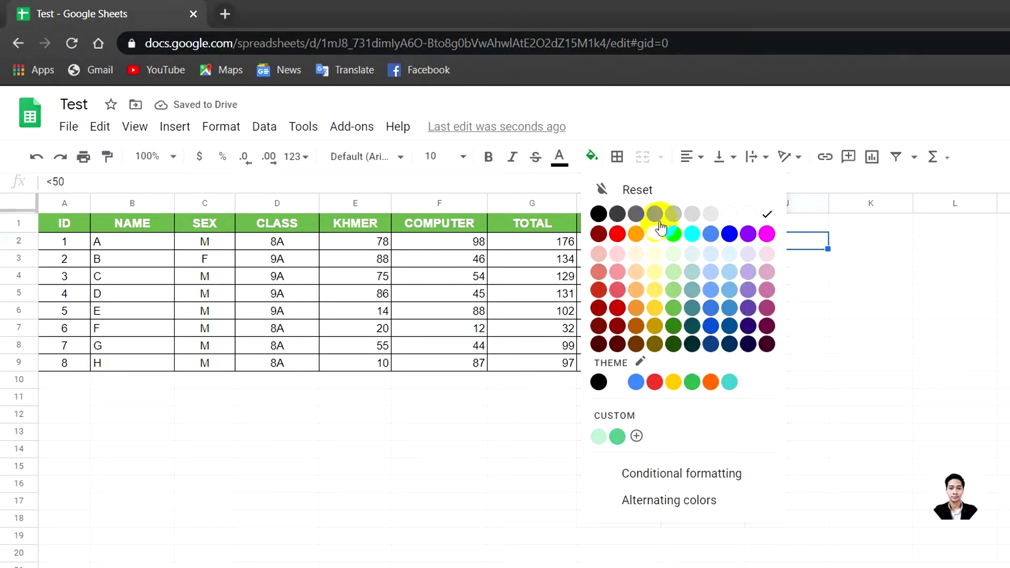
pyautogui.click(618, 234)
# Enter '(=50' in K2 and fill it orange
pyautogui.click(872, 248)
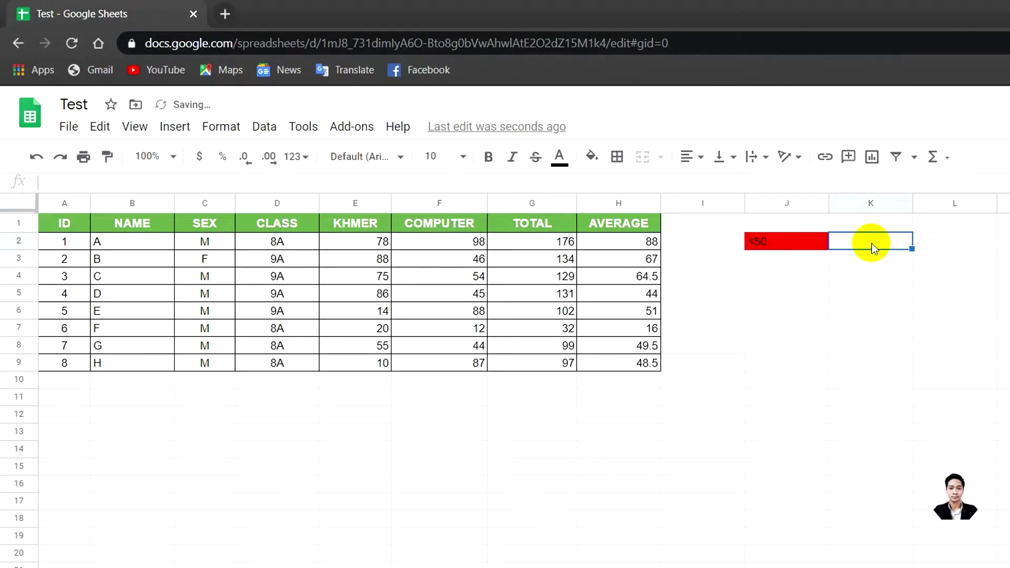
pyautogui.write('=')
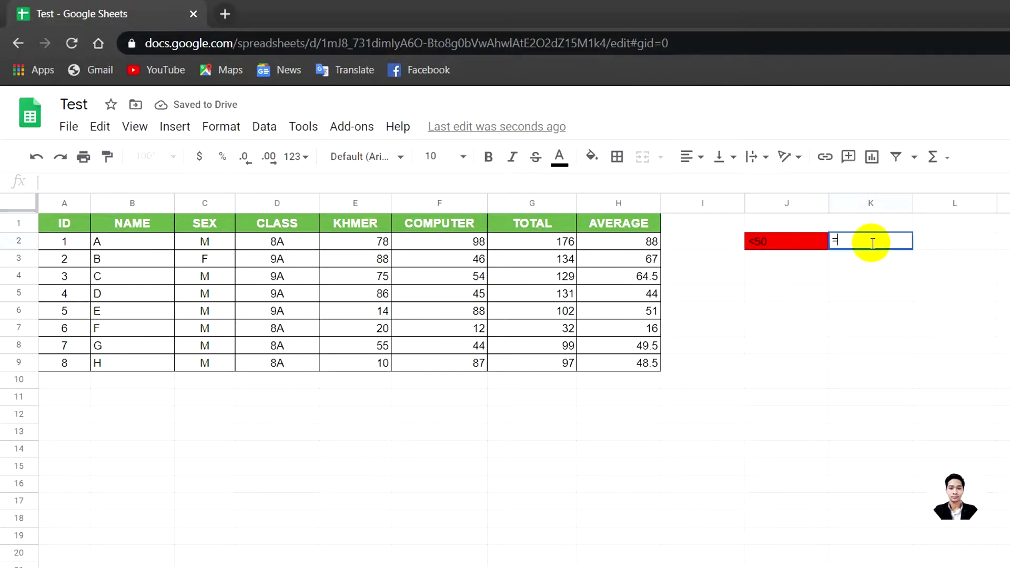
pyautogui.write('50')
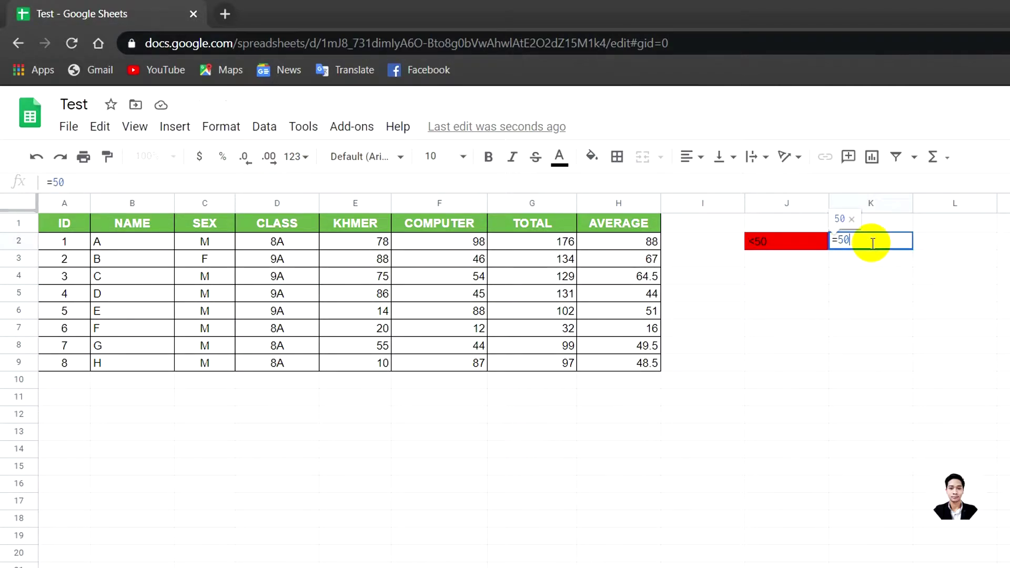
pyautogui.click(834, 241)
pyautogui.write('(')
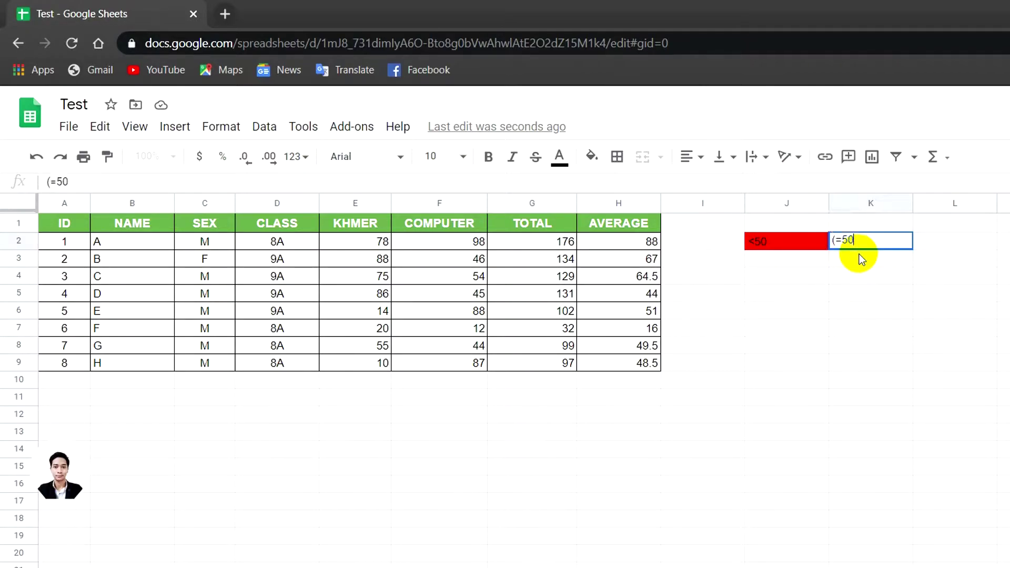
pyautogui.press('Return')
pyautogui.click(870, 242)
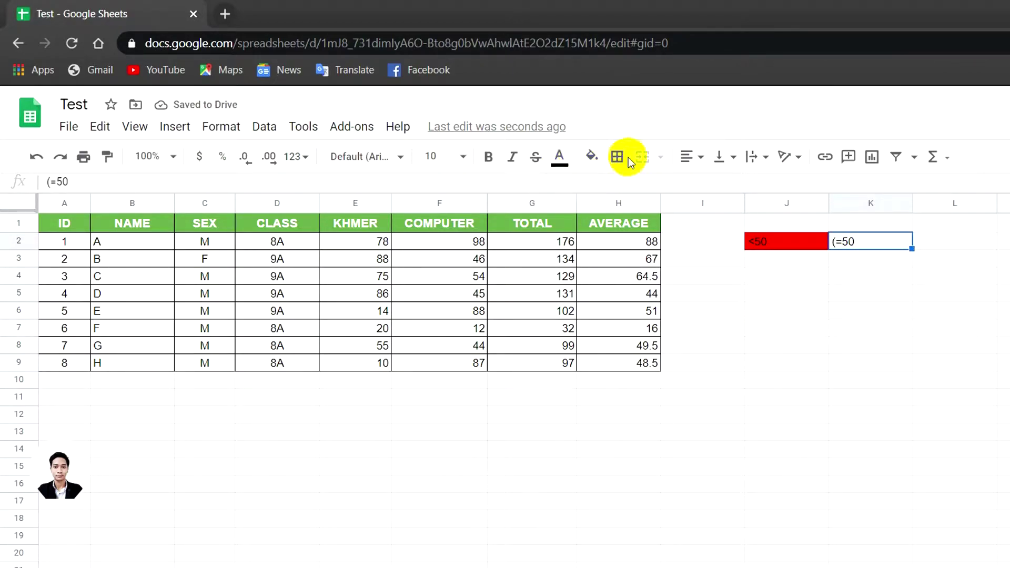
pyautogui.click(591, 156)
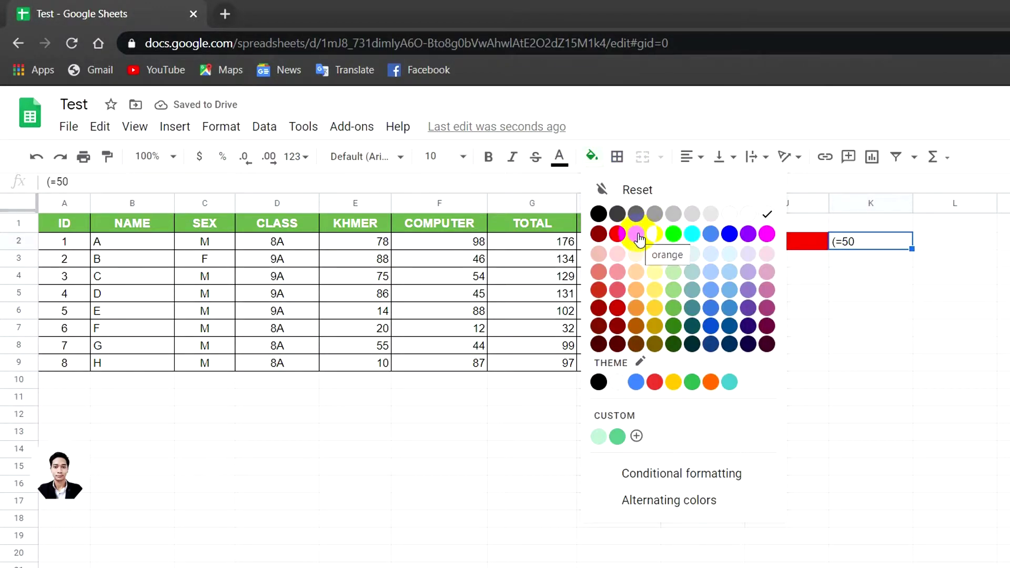
pyautogui.click(639, 236)
# Enter '>50' in L2, fill it green, and select the legend cells J2:L2
pyautogui.click(945, 242)
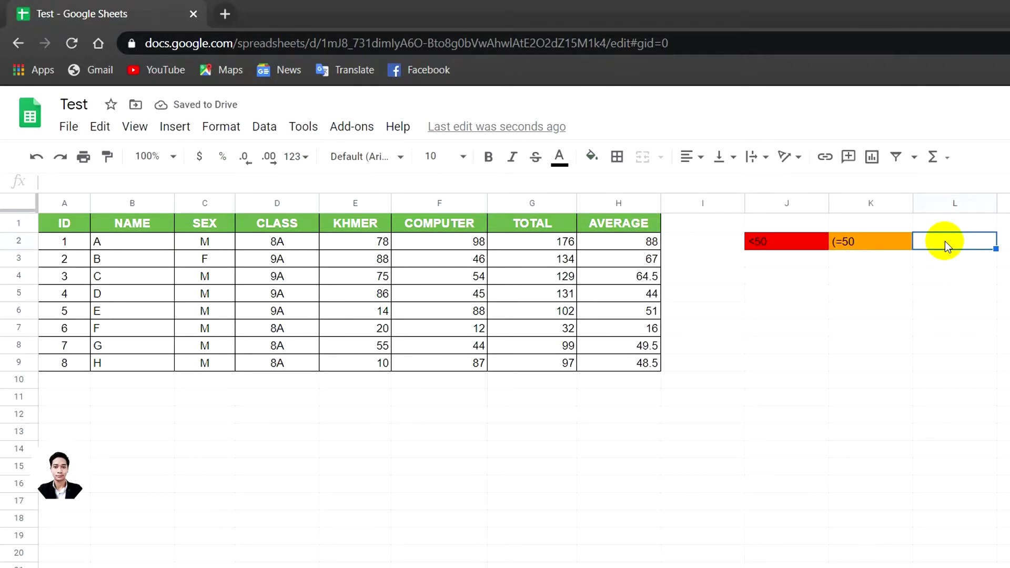
pyautogui.write('5')
pyautogui.write('1')
pyautogui.press('BackSpace')
pyautogui.press('BackSpace')
pyautogui.write('>')
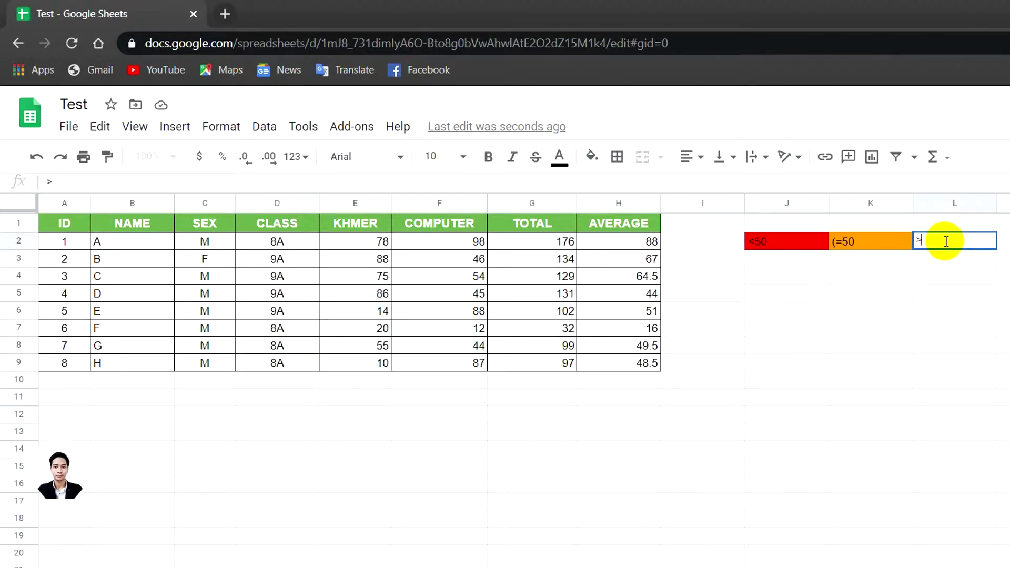
pyautogui.write('50')
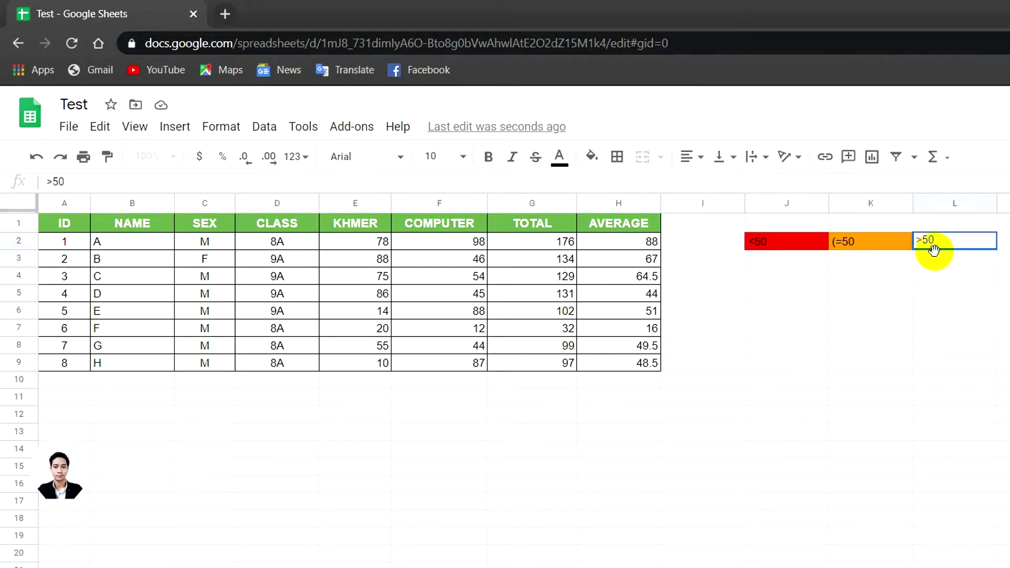
pyautogui.press('Return')
pyautogui.click(927, 241)
pyautogui.click(591, 156)
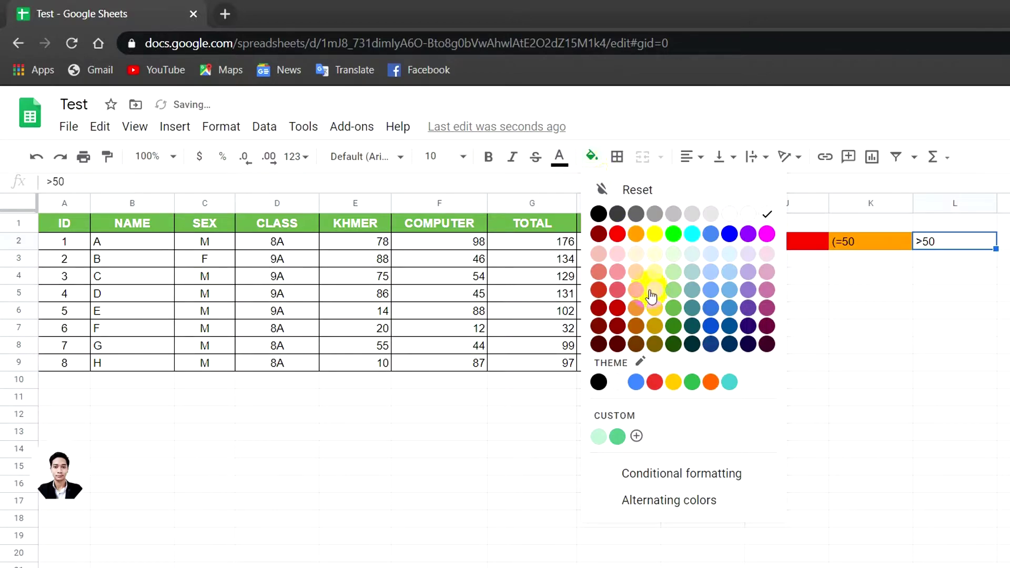
pyautogui.click(680, 336)
pyautogui.click(867, 386)
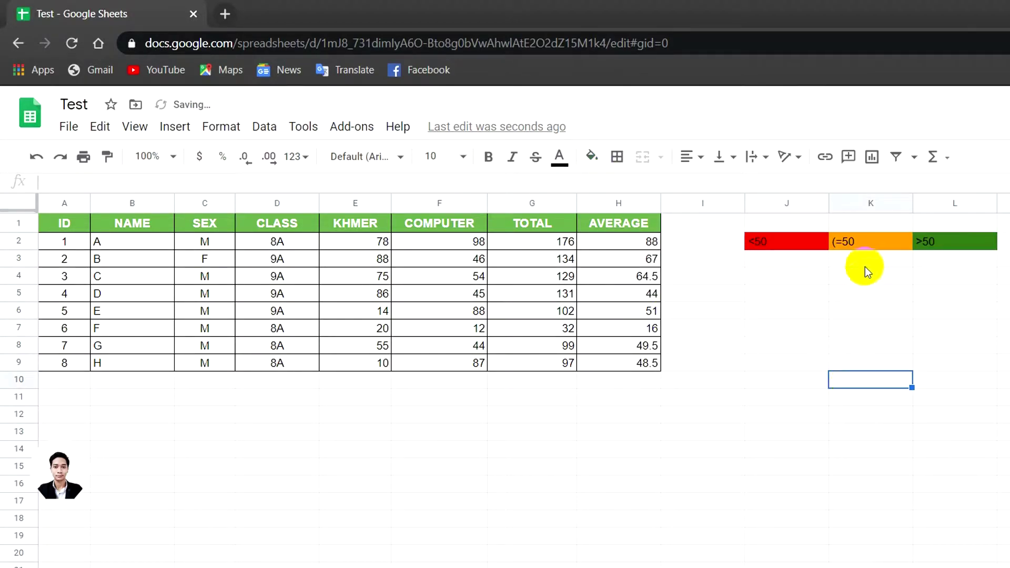
pyautogui.moveTo(782, 250); pyautogui.dragTo(950, 242)
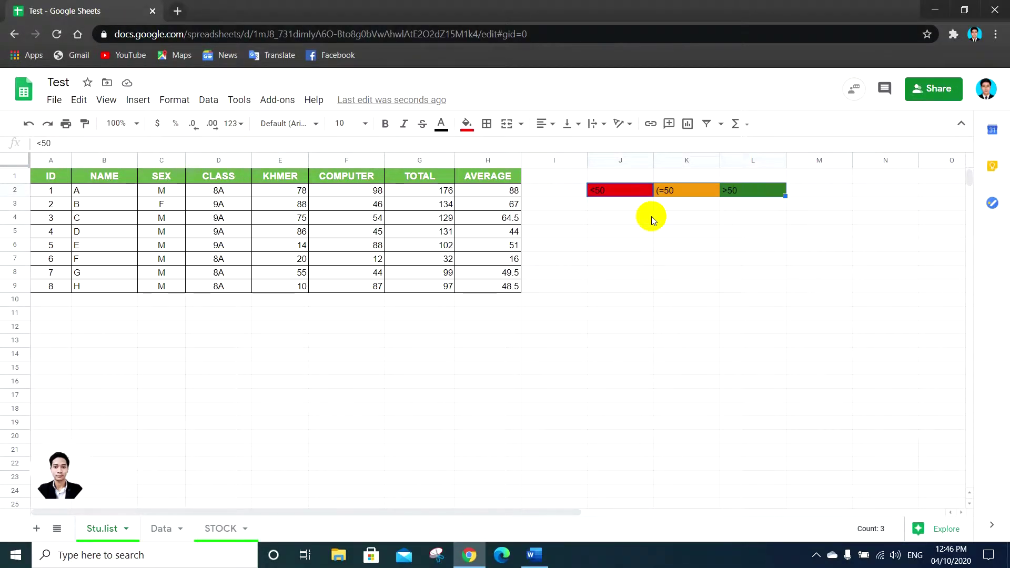
# Select the AVERAGE scores H2:H9 and open Conditional formatting from the Format menu
pyautogui.moveTo(503, 193); pyautogui.dragTo(497, 291)
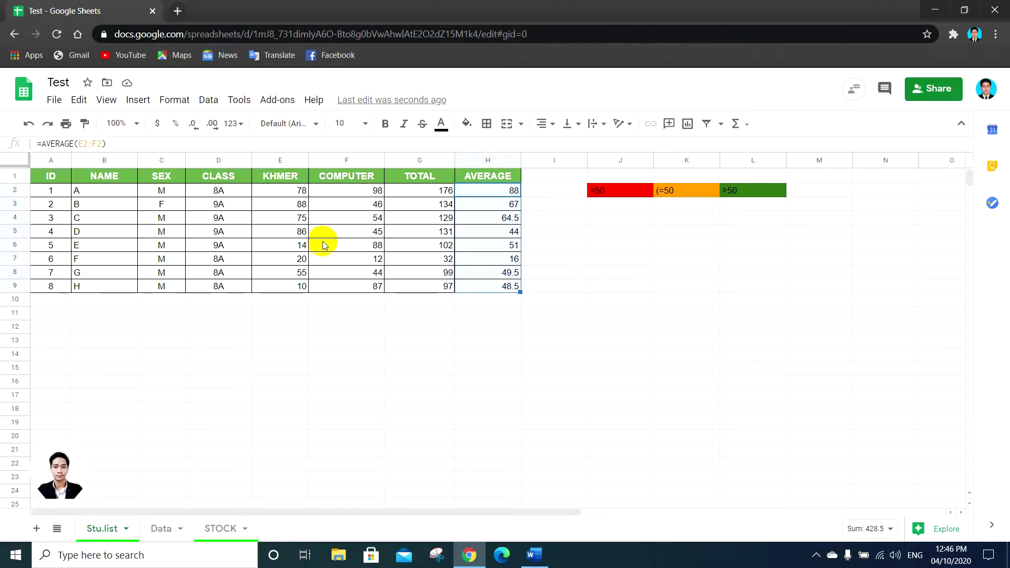
pyautogui.click(170, 100)
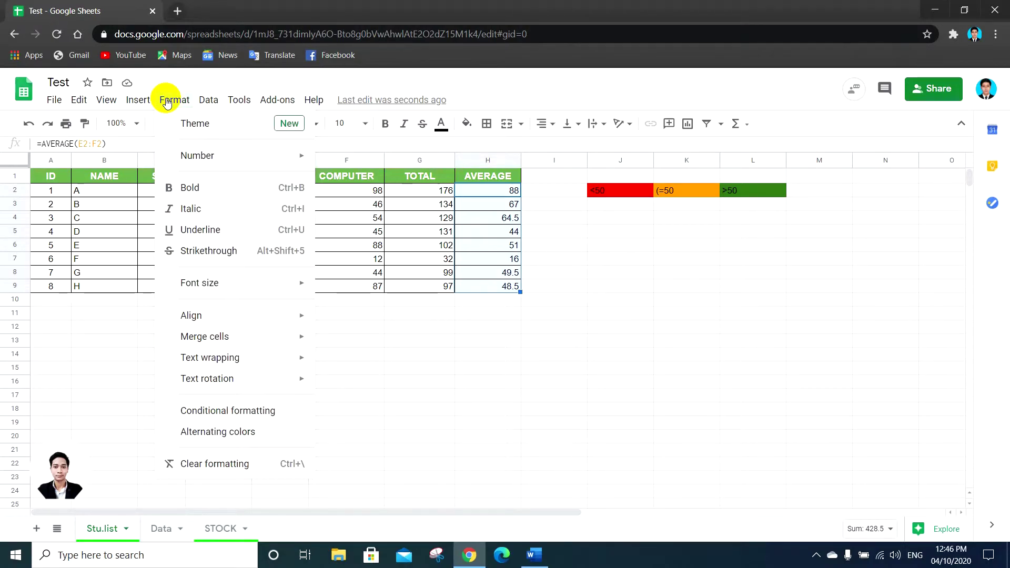
pyautogui.click(279, 413)
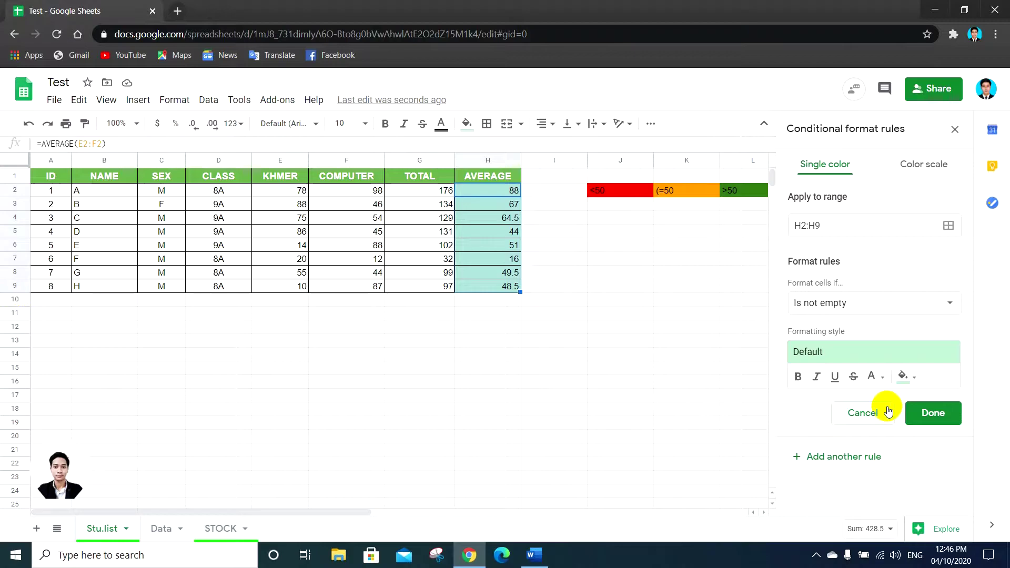
# Save a 'Less than 50' rule with red fill on H2:H9, then begin a second rule
pyautogui.click(861, 308)
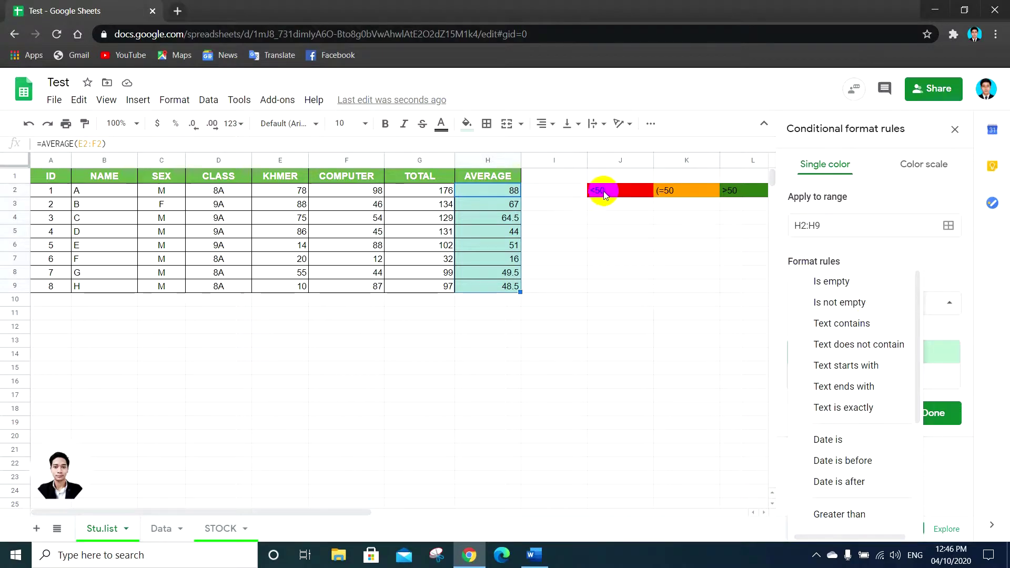
pyautogui.scroll(-1, 841, 339)
pyautogui.scroll(-2, 853, 362)
pyautogui.scroll(-1, 852, 362)
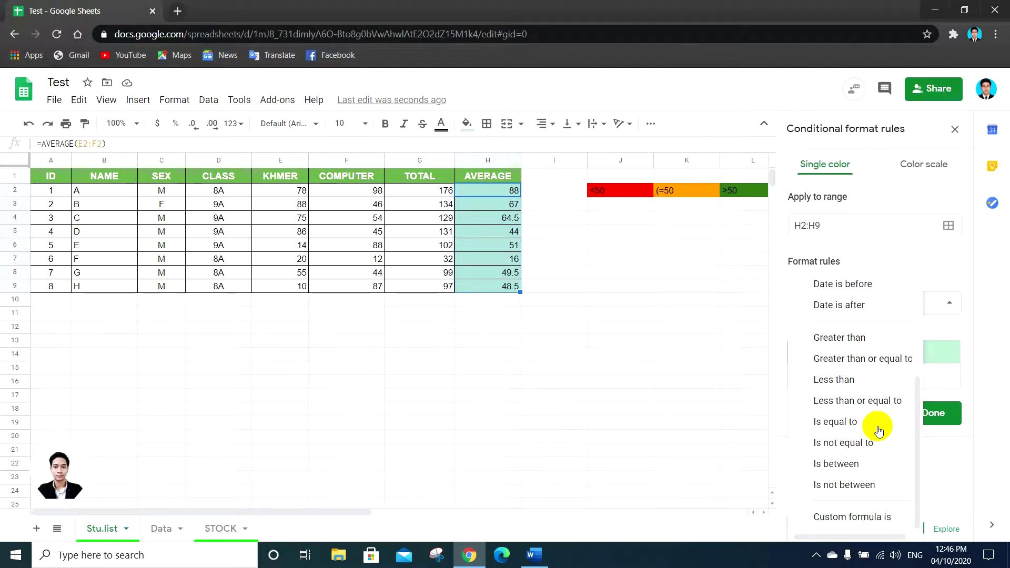
pyautogui.click(856, 385)
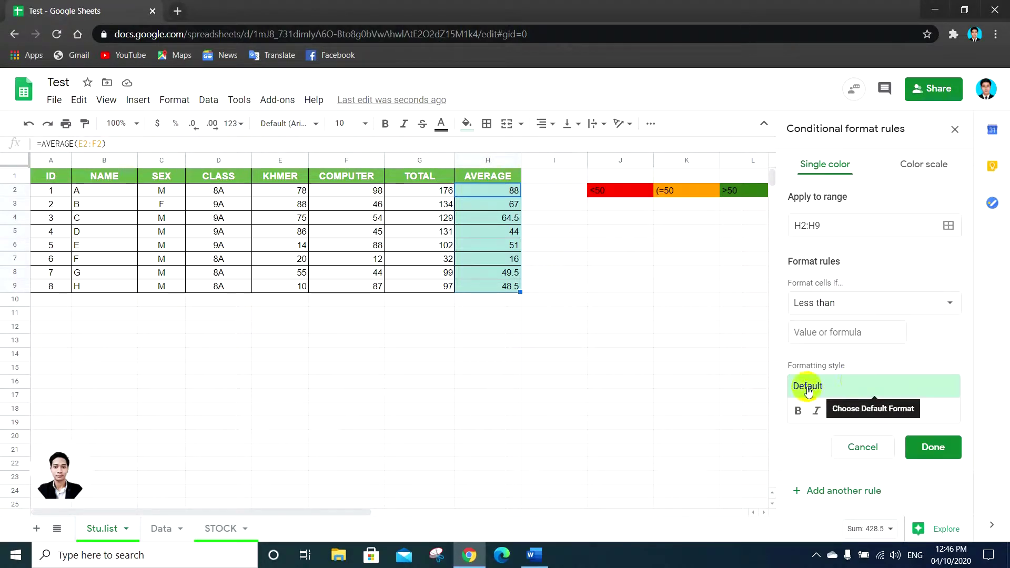
pyautogui.click(851, 332)
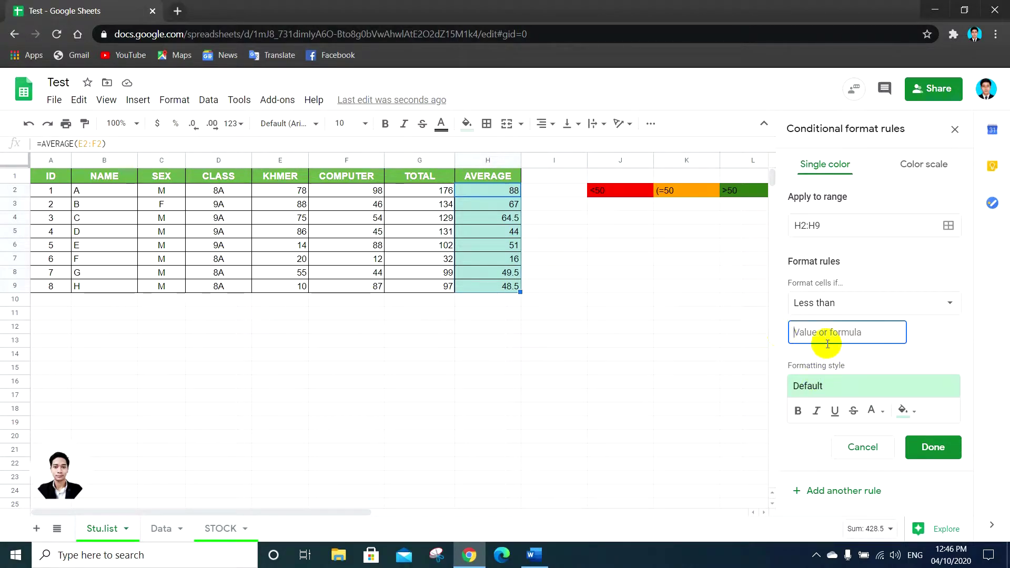
pyautogui.write('50')
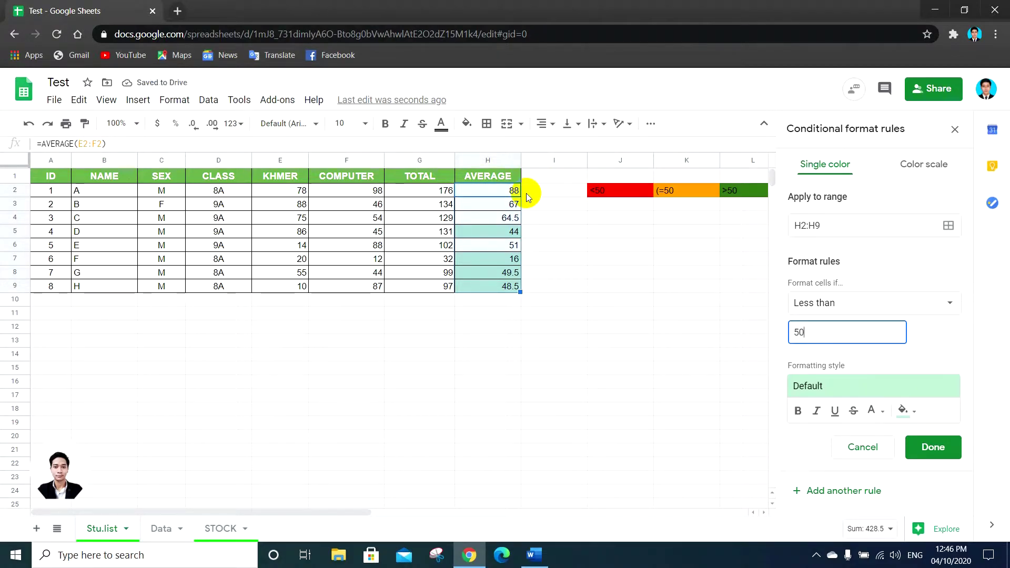
pyautogui.click(911, 419)
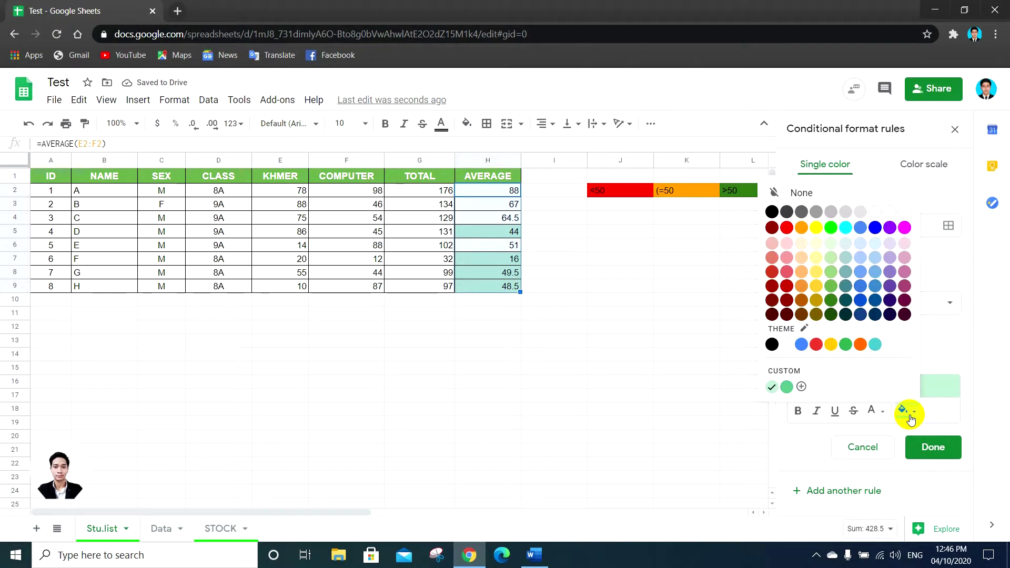
pyautogui.click(787, 229)
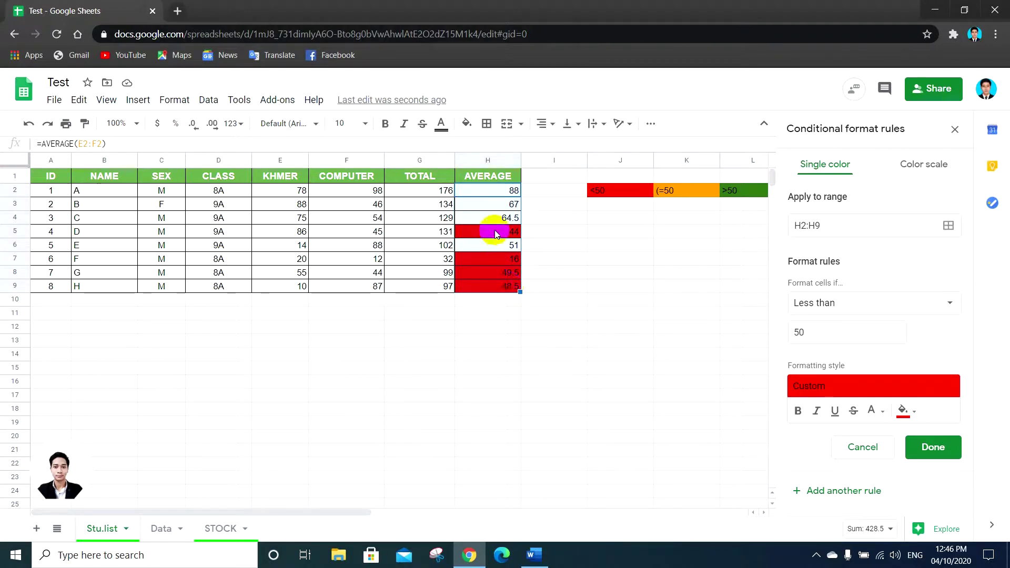
pyautogui.click(932, 450)
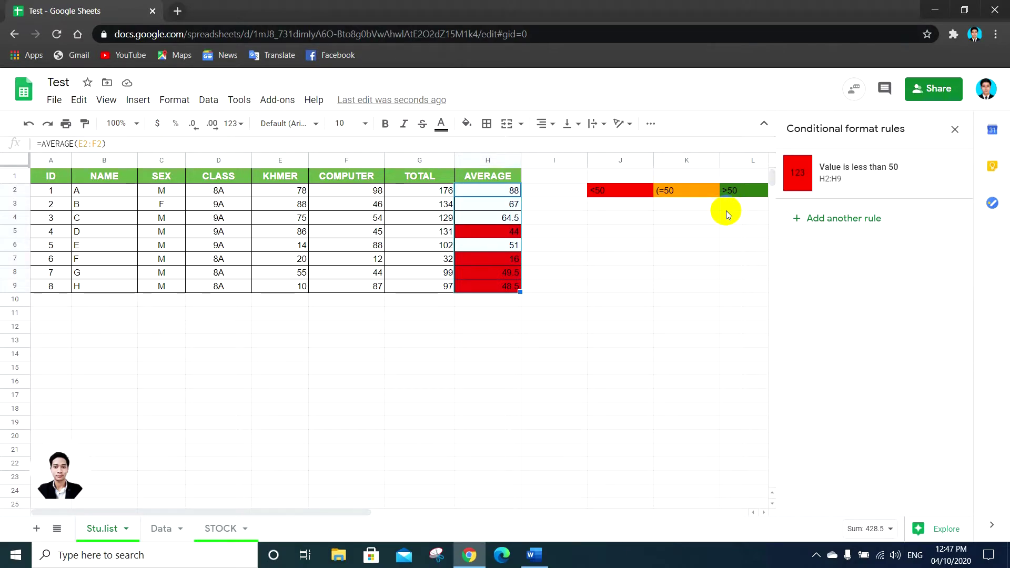
pyautogui.click(842, 219)
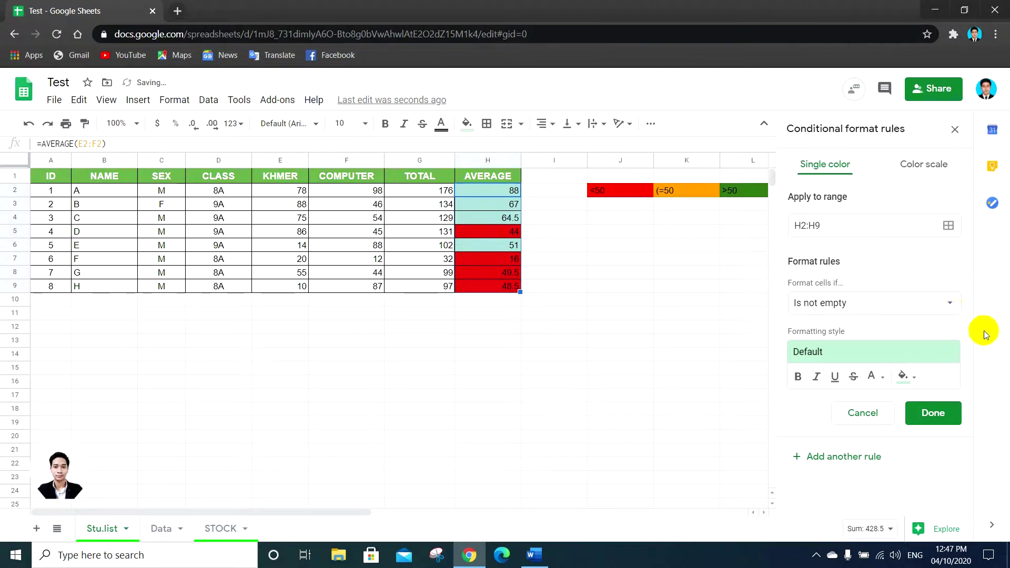
# Set the second rule to 'Is equal to' 50 with orange fill and save it
pyautogui.click(887, 303)
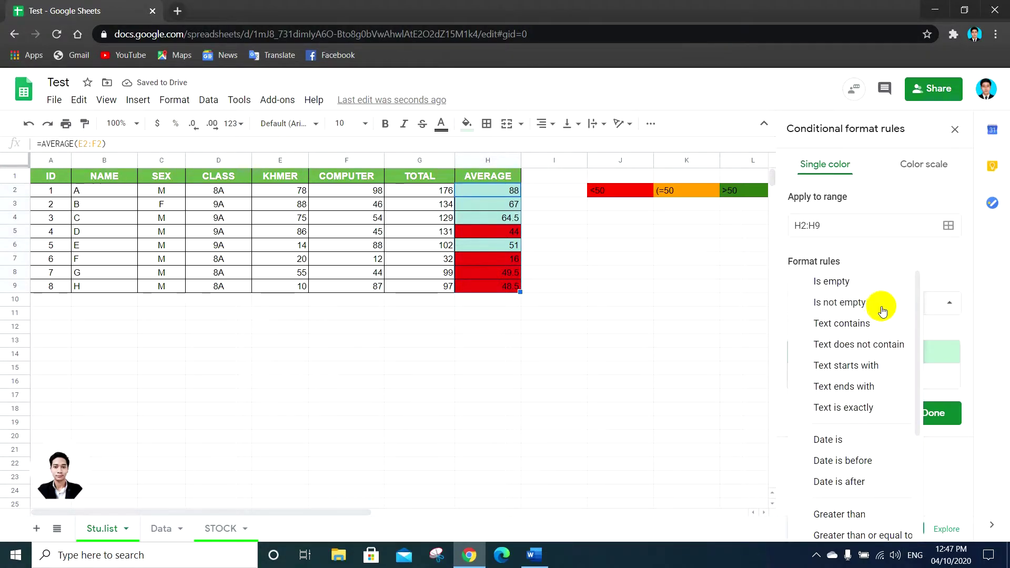
pyautogui.scroll(-1, 882, 311)
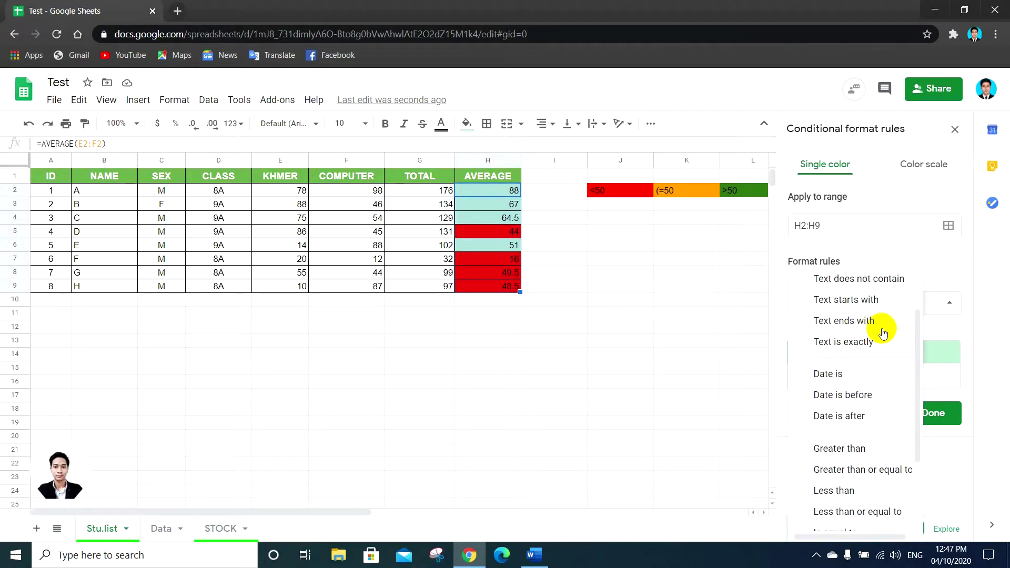
pyautogui.scroll(-1, 883, 336)
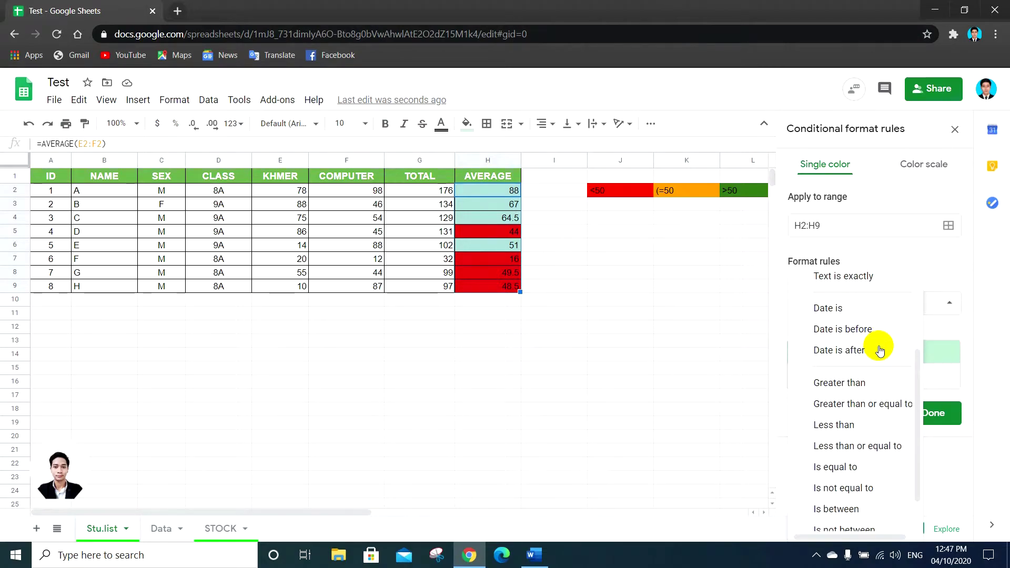
pyautogui.scroll(-1, 880, 347)
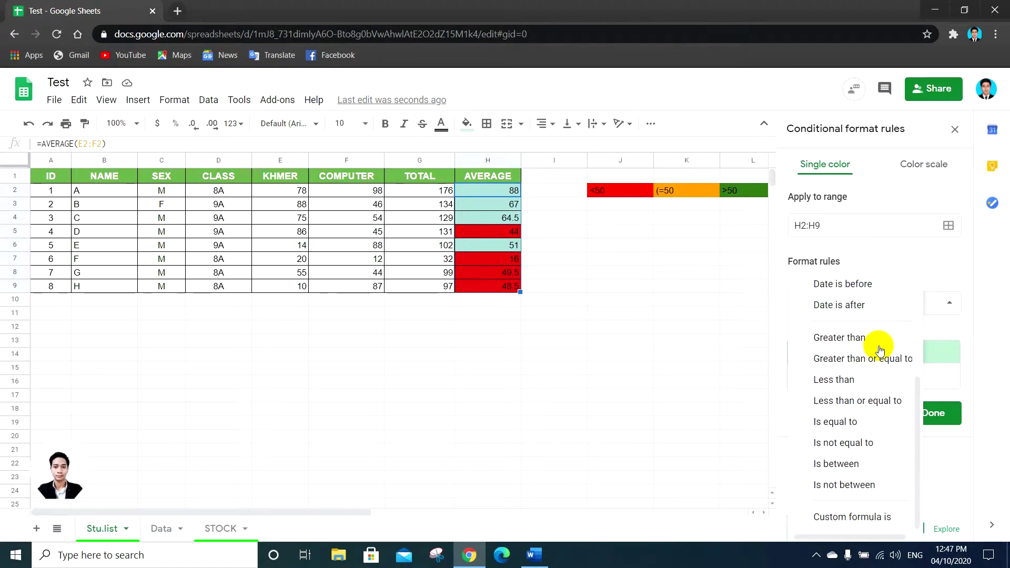
pyautogui.click(872, 424)
pyautogui.click(830, 335)
pyautogui.write('50')
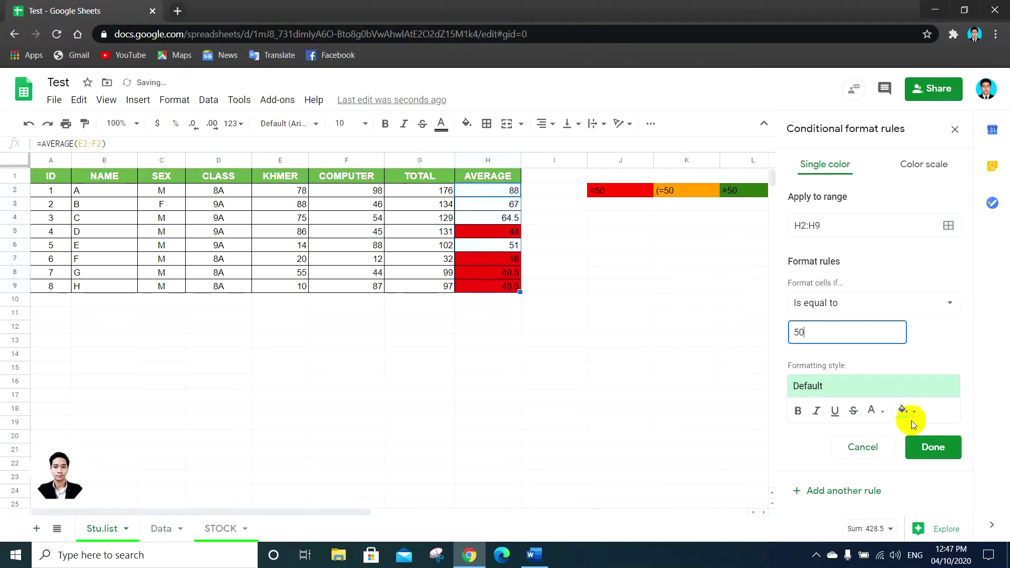
pyautogui.click(907, 411)
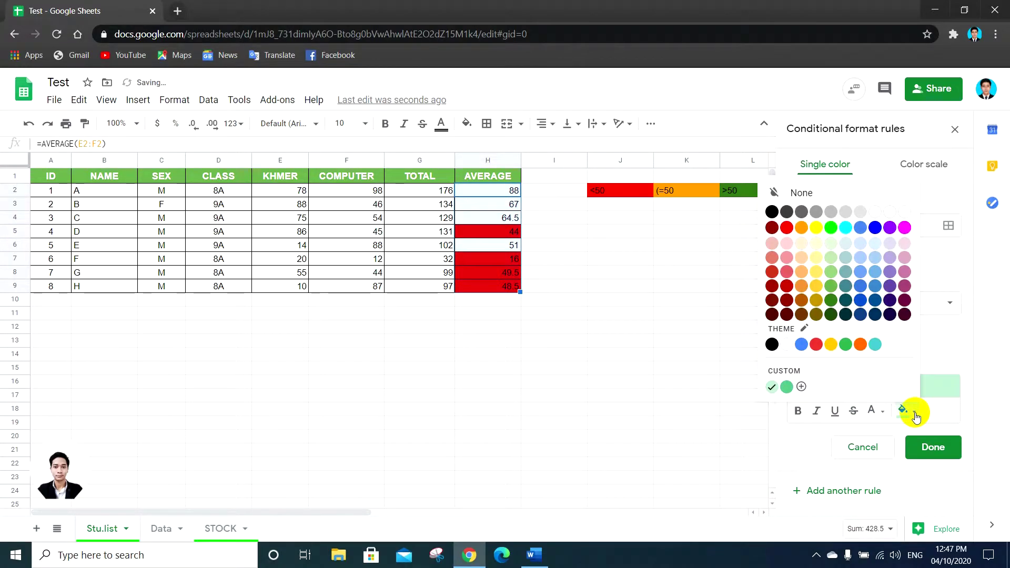
pyautogui.click(802, 230)
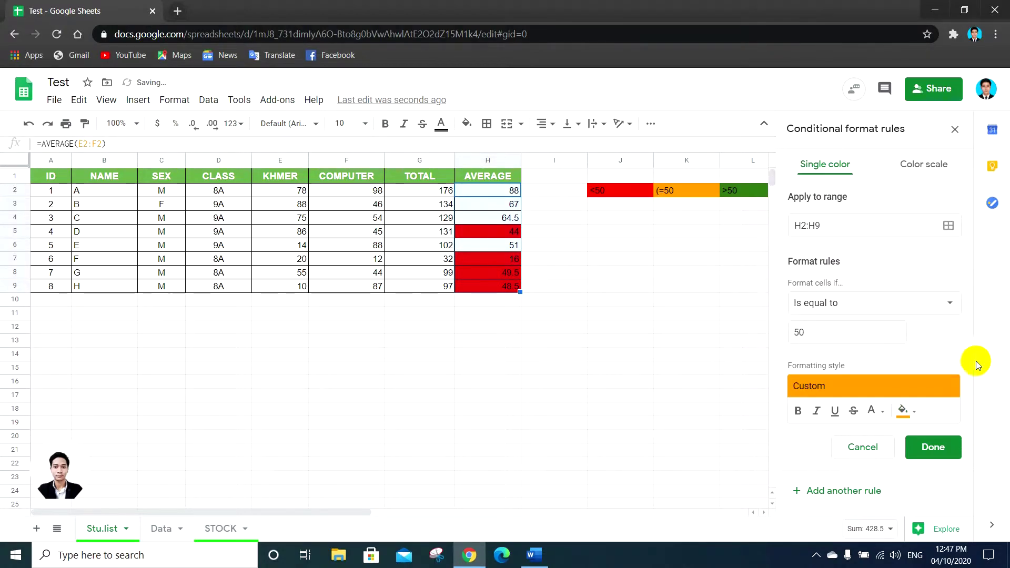
pyautogui.click(498, 288)
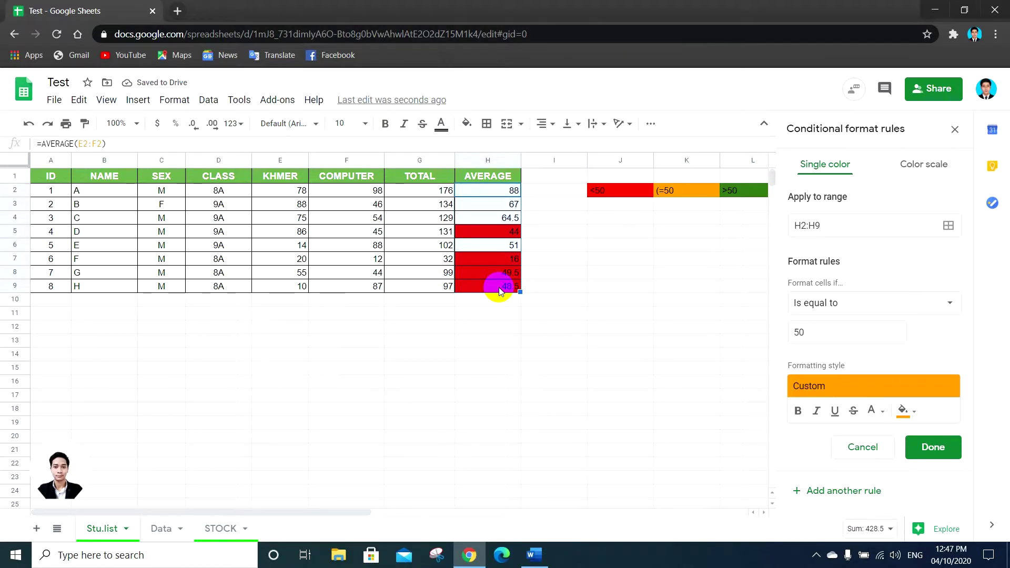
pyautogui.click(463, 248)
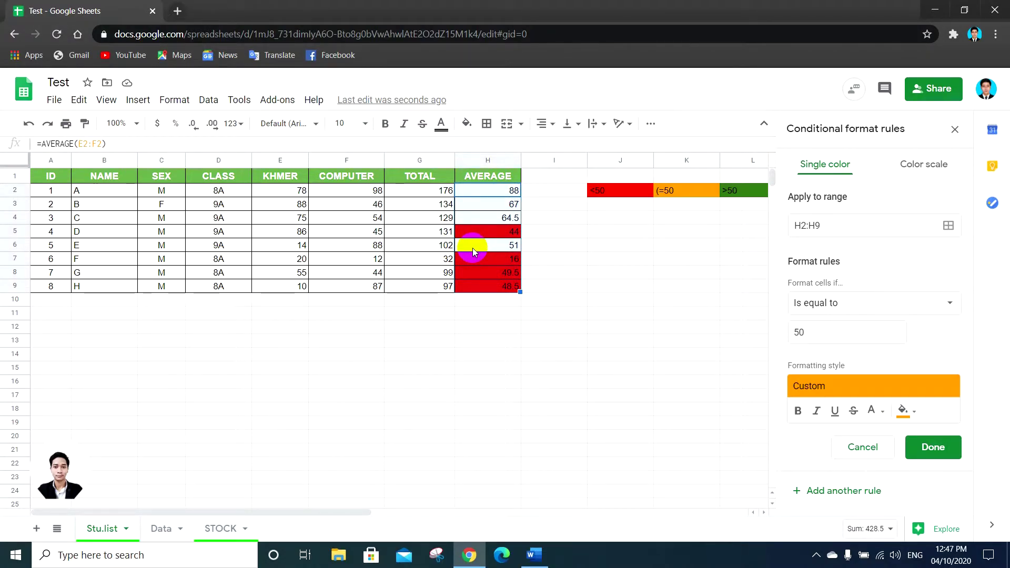
pyautogui.click(934, 448)
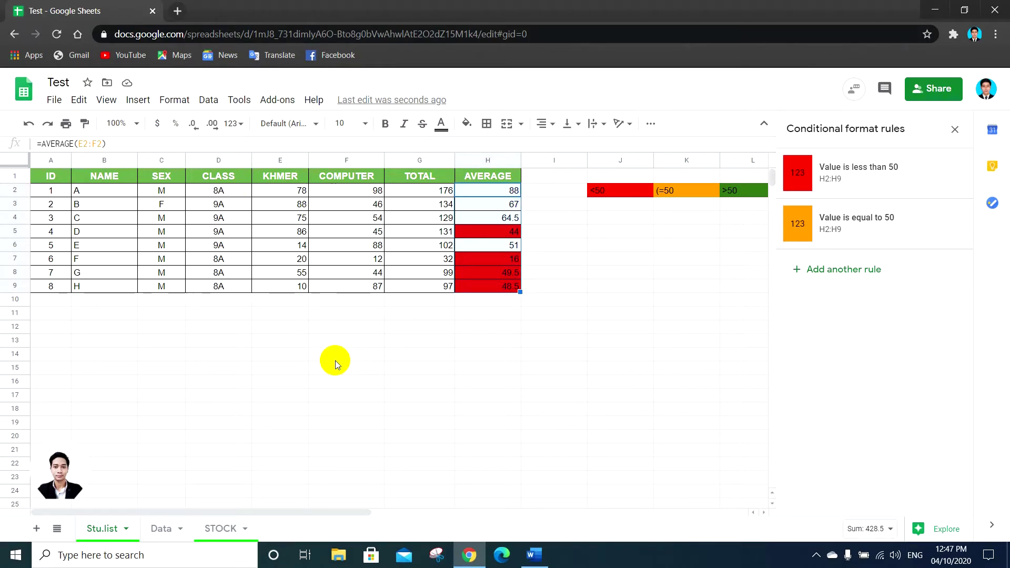
# Add and save a third H2:H9 rule: 'Greater than' 50 with dark green fill
pyautogui.click(752, 195)
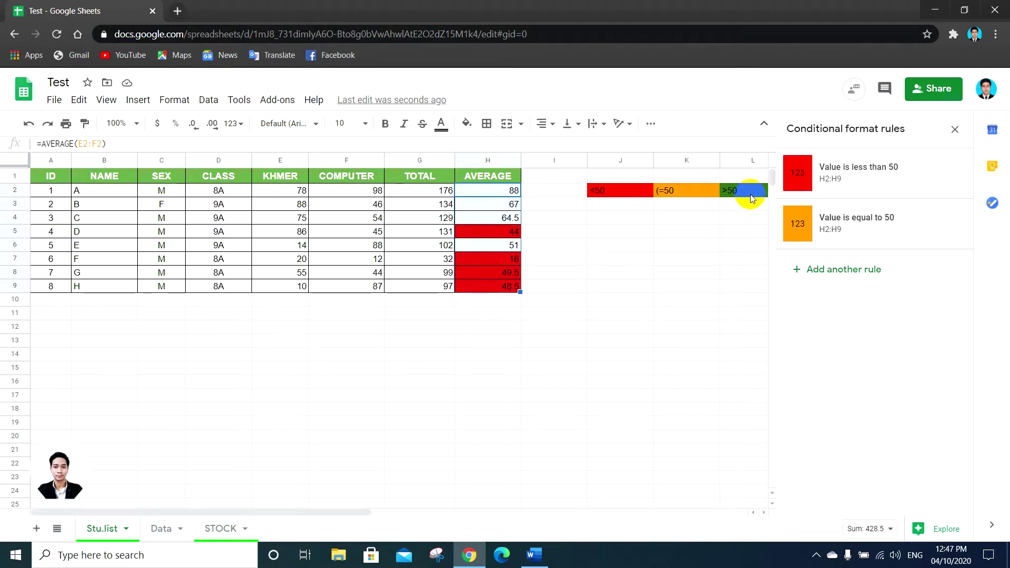
pyautogui.click(854, 271)
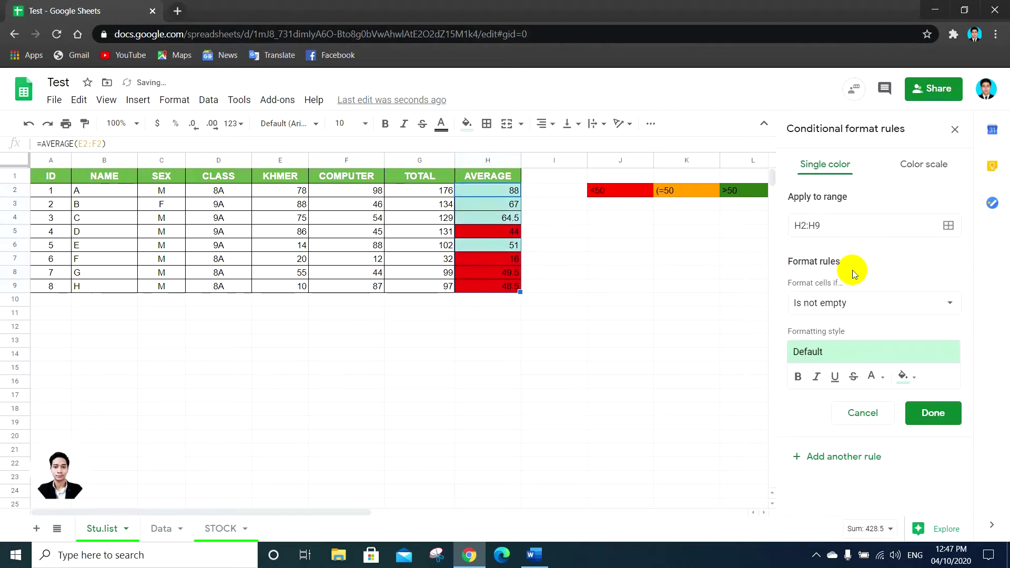
pyautogui.click(866, 315)
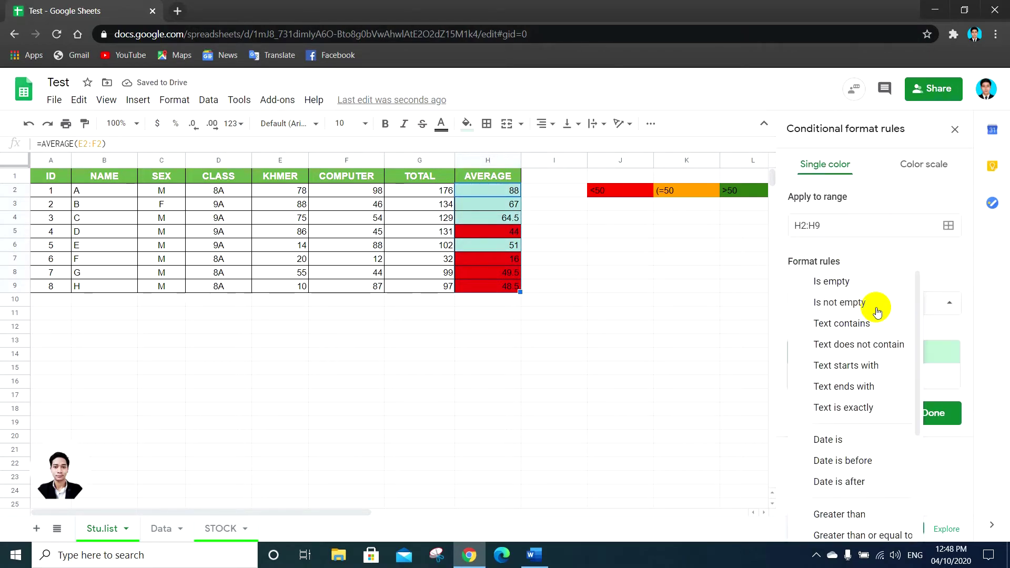
pyautogui.scroll(-3, 869, 342)
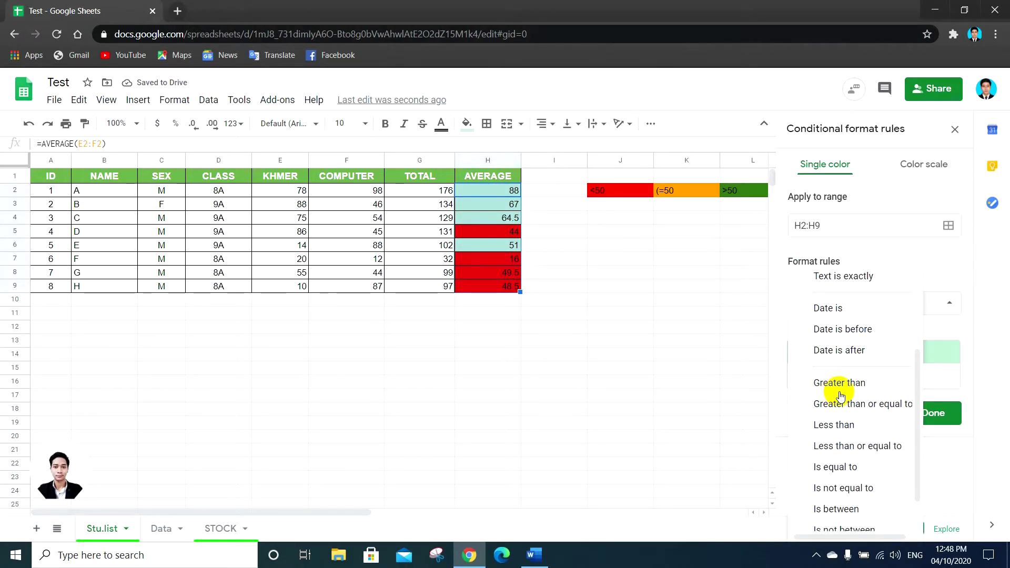
pyautogui.click(868, 383)
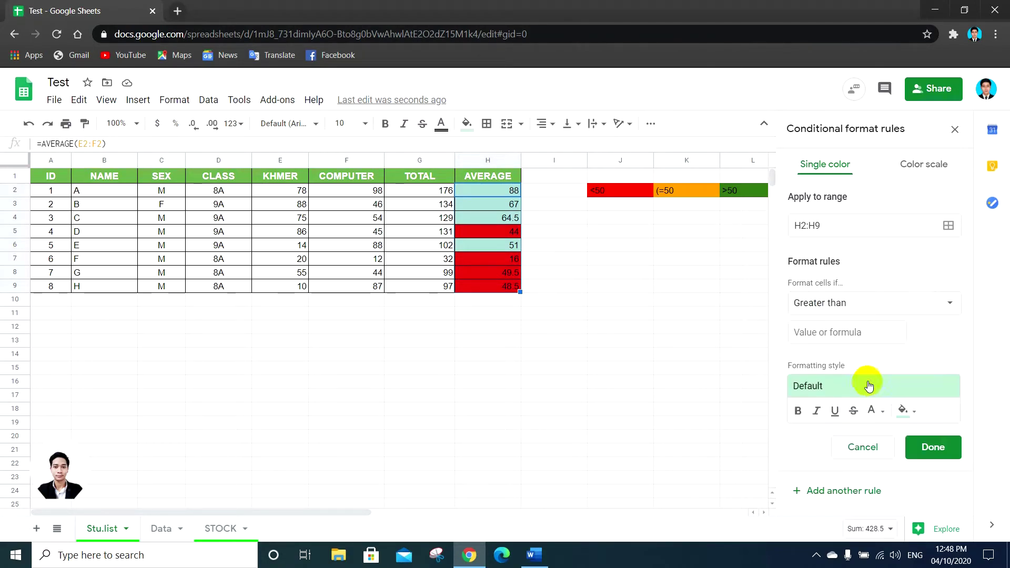
pyautogui.click(913, 419)
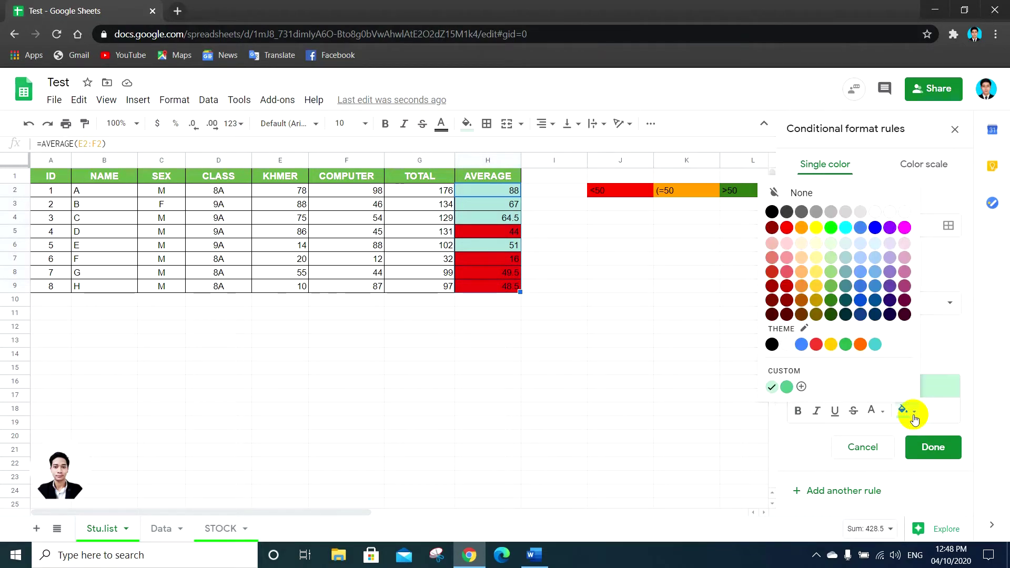
pyautogui.click(835, 301)
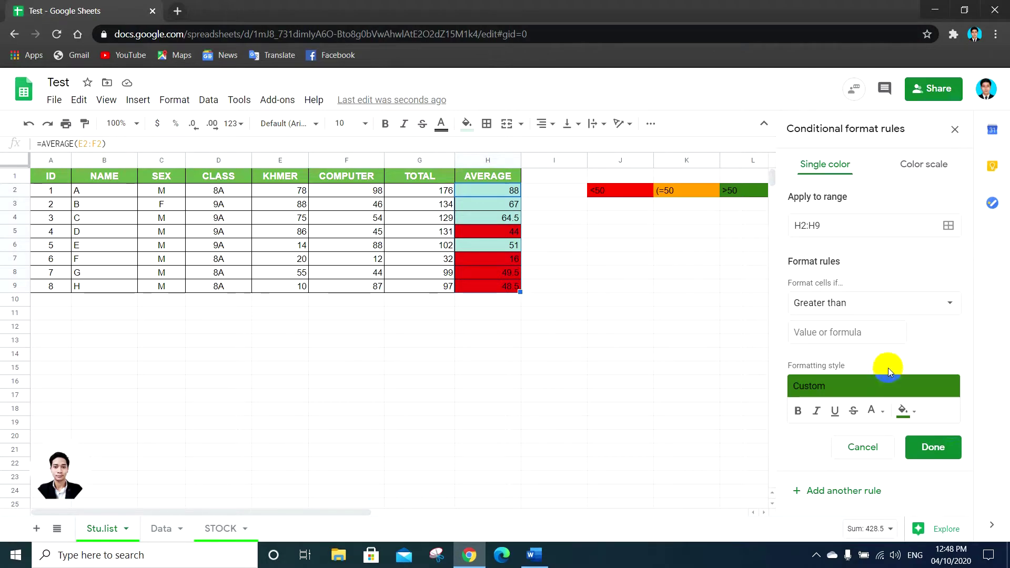
pyautogui.click(836, 334)
pyautogui.write('50')
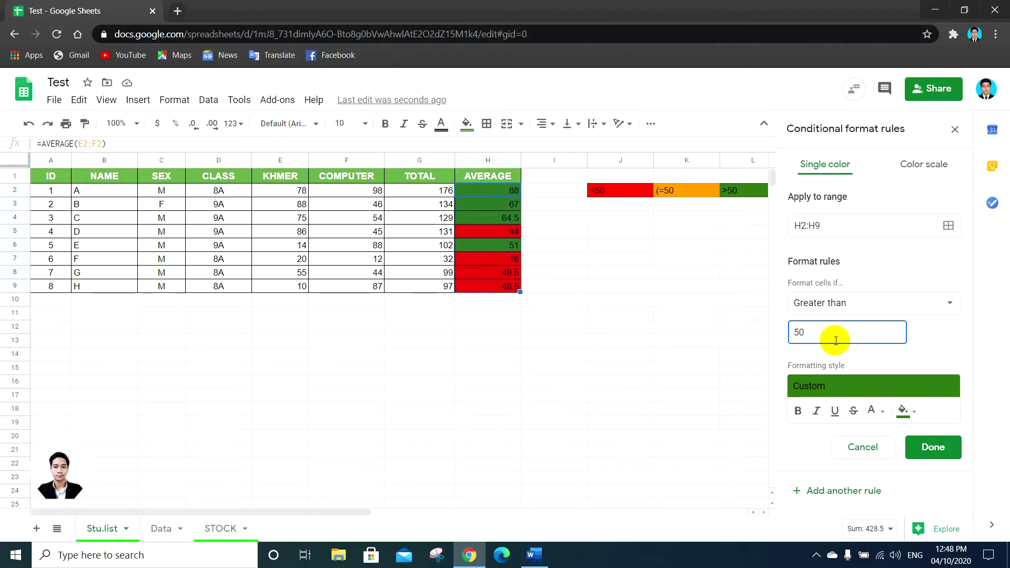
pyautogui.click(940, 351)
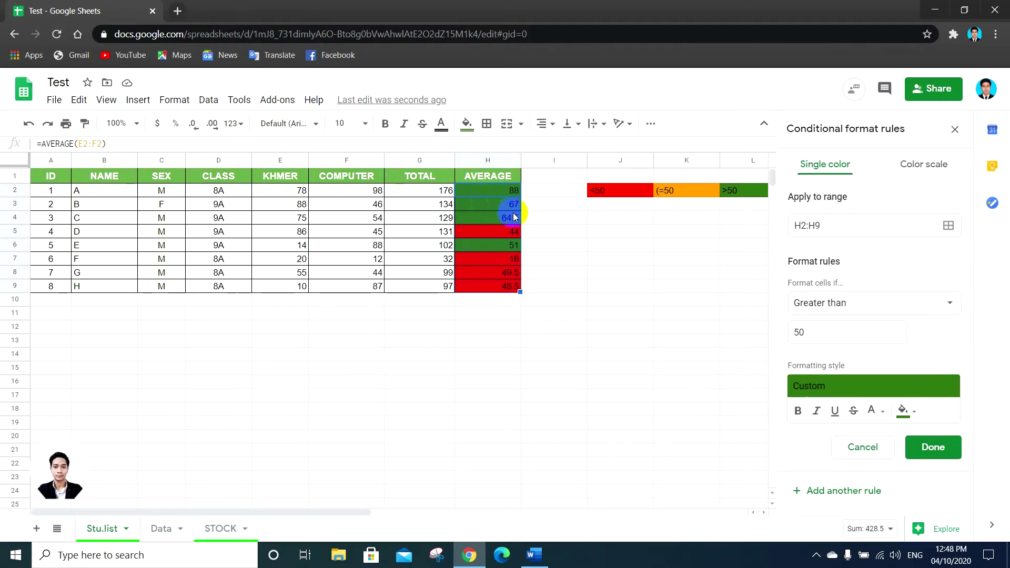
pyautogui.click(944, 447)
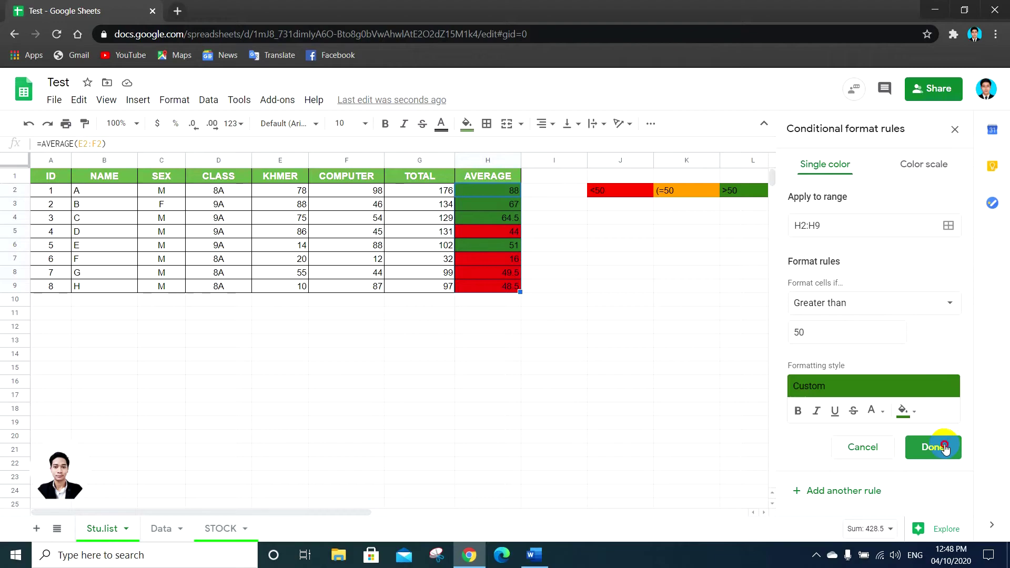
pyautogui.click(658, 272)
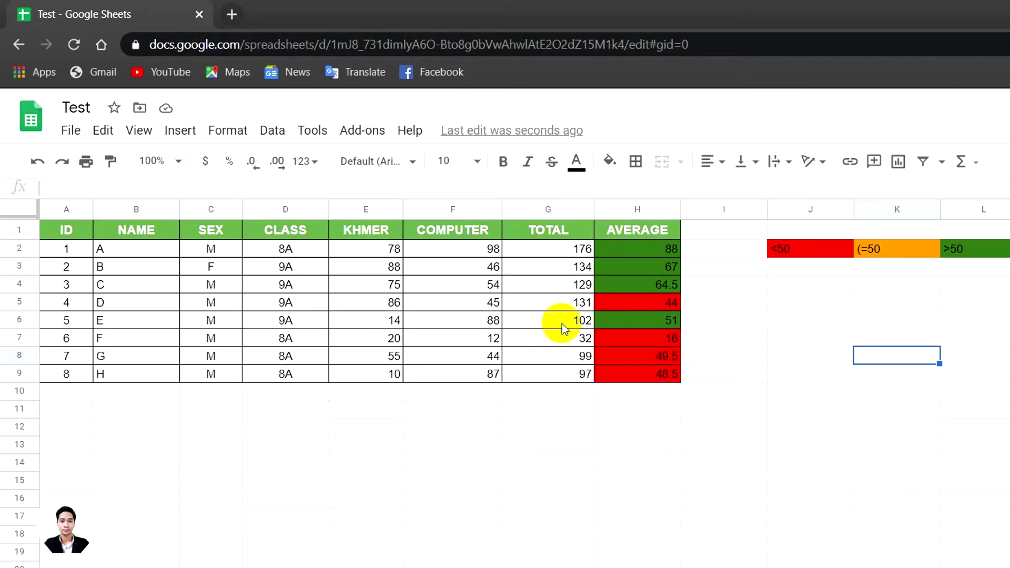
# Change student E's COMPUTER score in F6 to 84, then 86, and check the H6 average
pyautogui.click(475, 321)
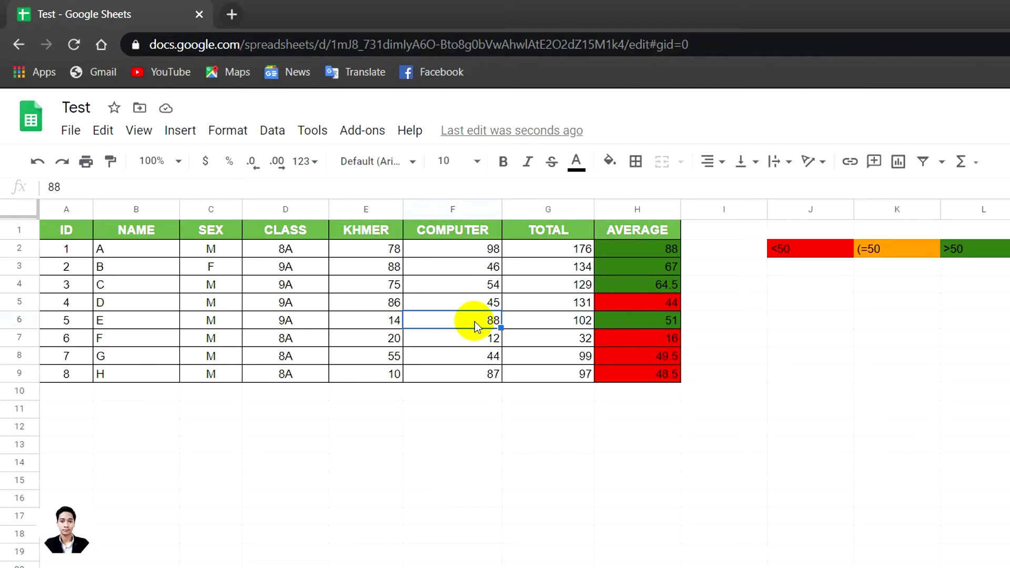
pyautogui.write('84')
pyautogui.press('Return')
pyautogui.click(478, 321)
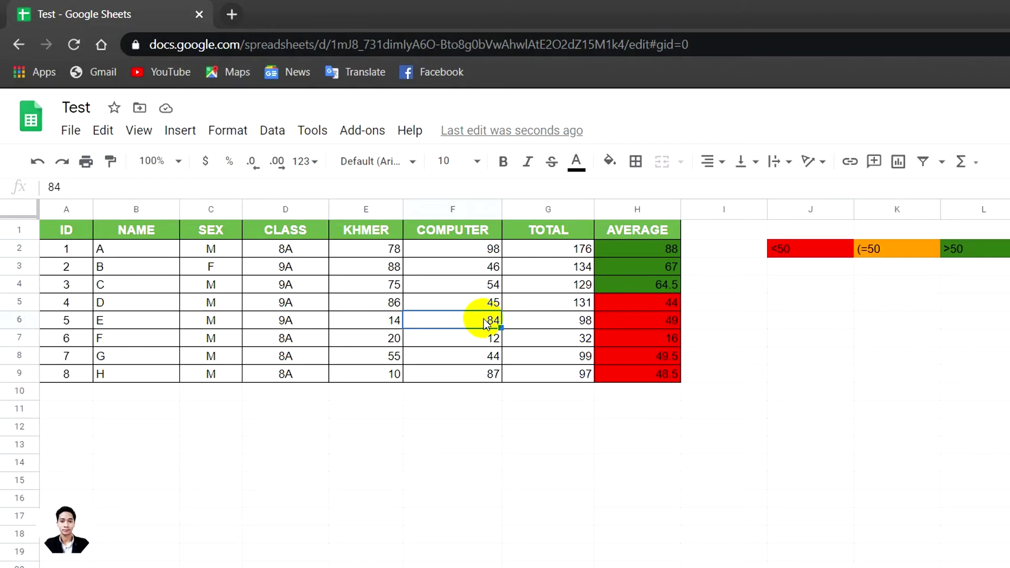
pyautogui.write('86')
pyautogui.press('Return')
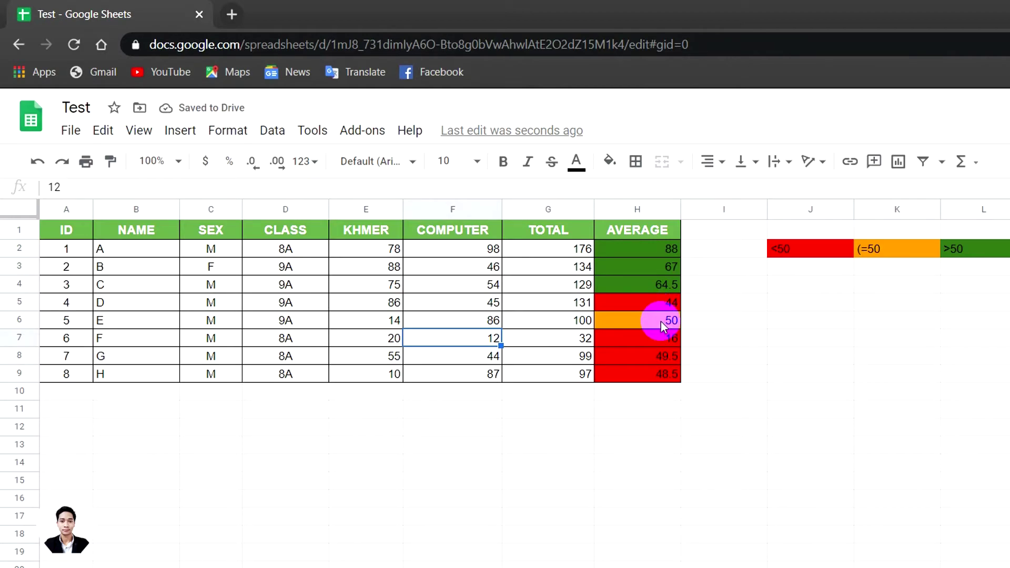
pyautogui.click(661, 321)
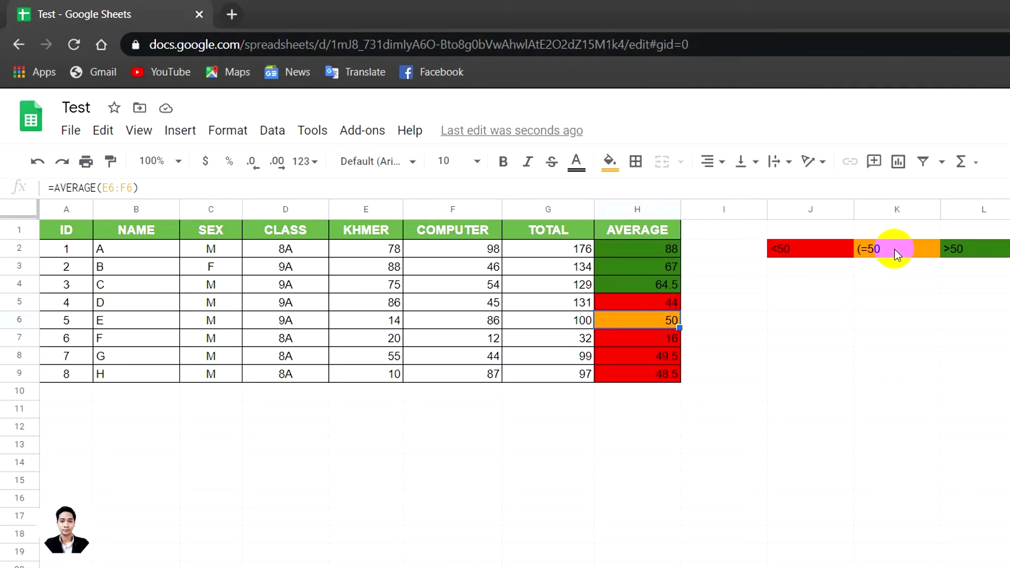
pyautogui.click(652, 250)
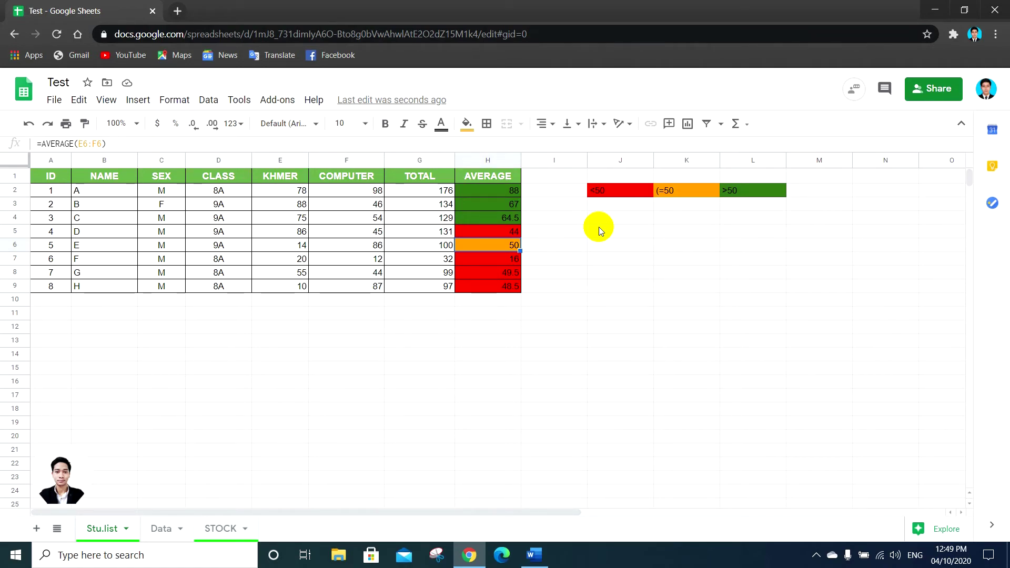
# Reopen conditional formatting for H2:H9 and change the greater-than-50 rule's fill to light green
pyautogui.moveTo(488, 190); pyautogui.dragTo(488, 287)
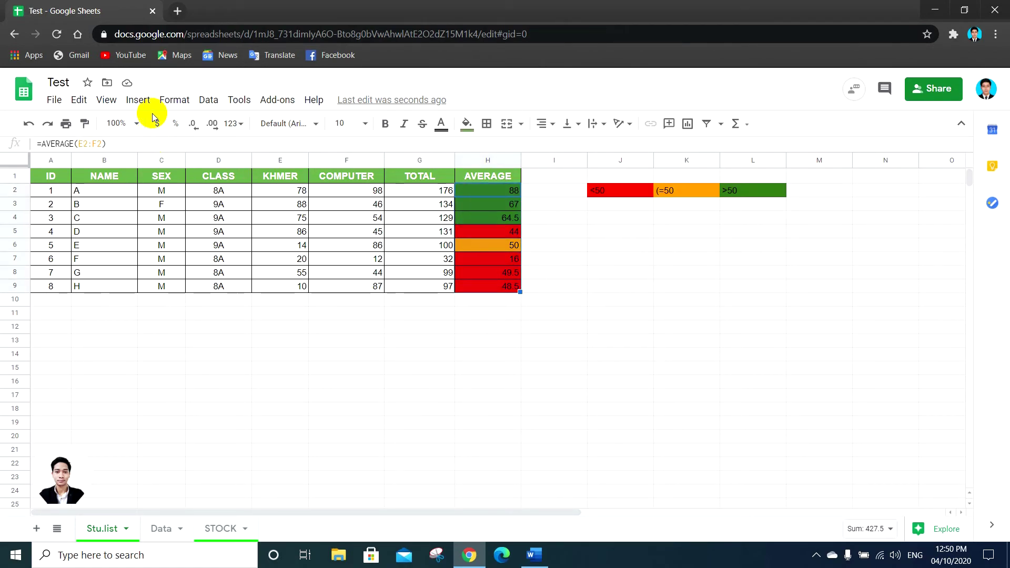
pyautogui.click(173, 100)
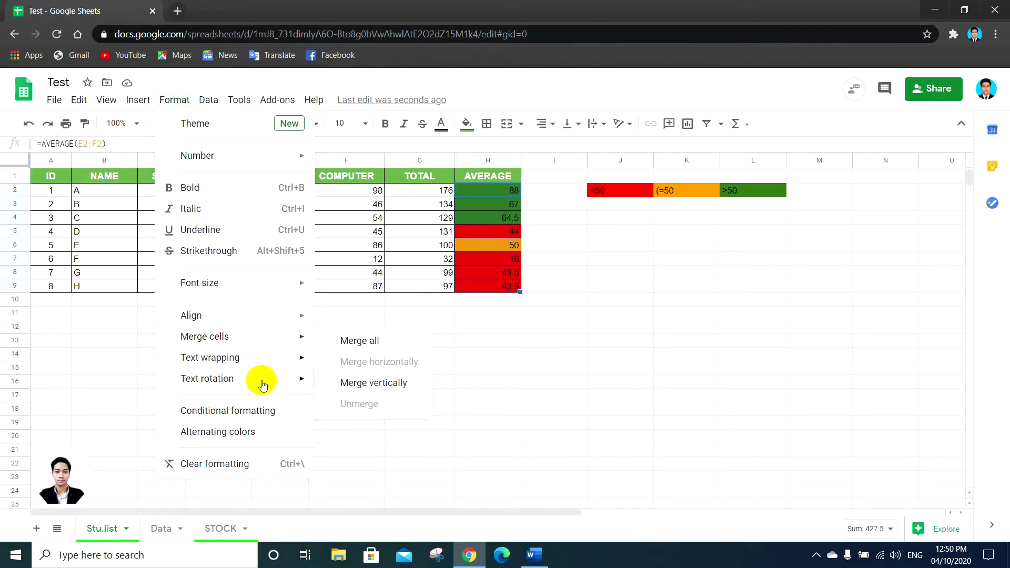
pyautogui.click(260, 411)
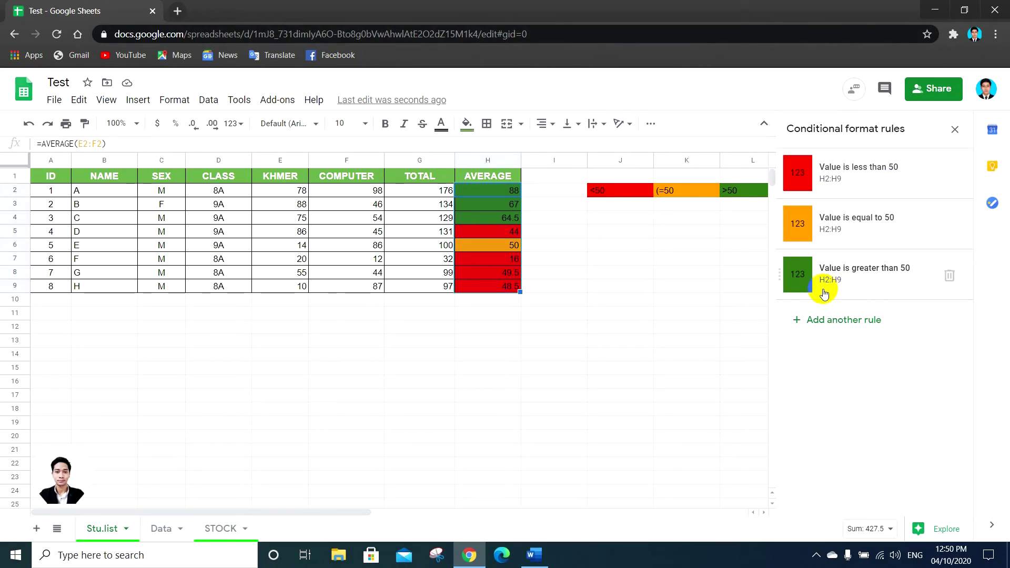
pyautogui.moveTo(876, 273)
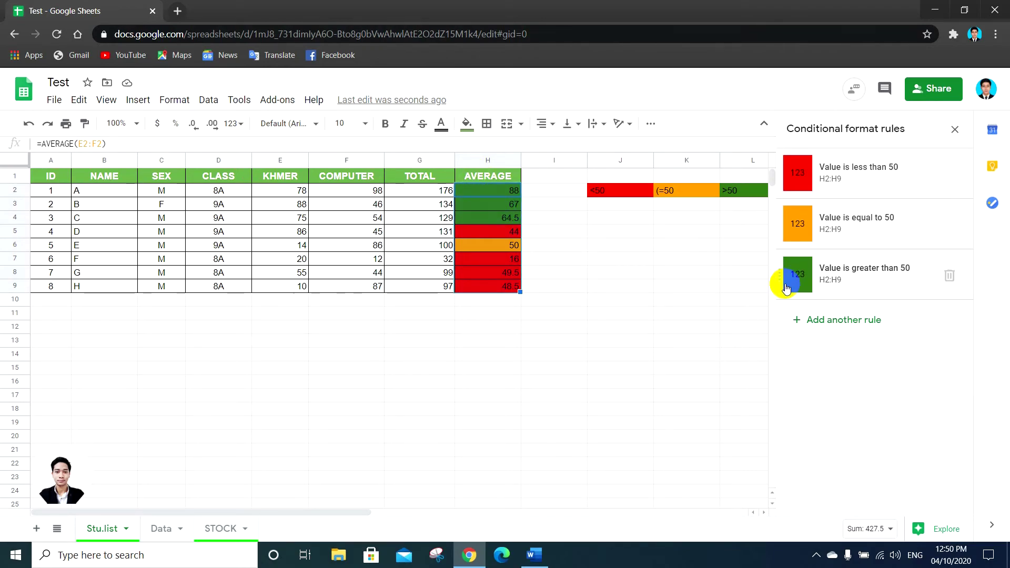
pyautogui.click(883, 273)
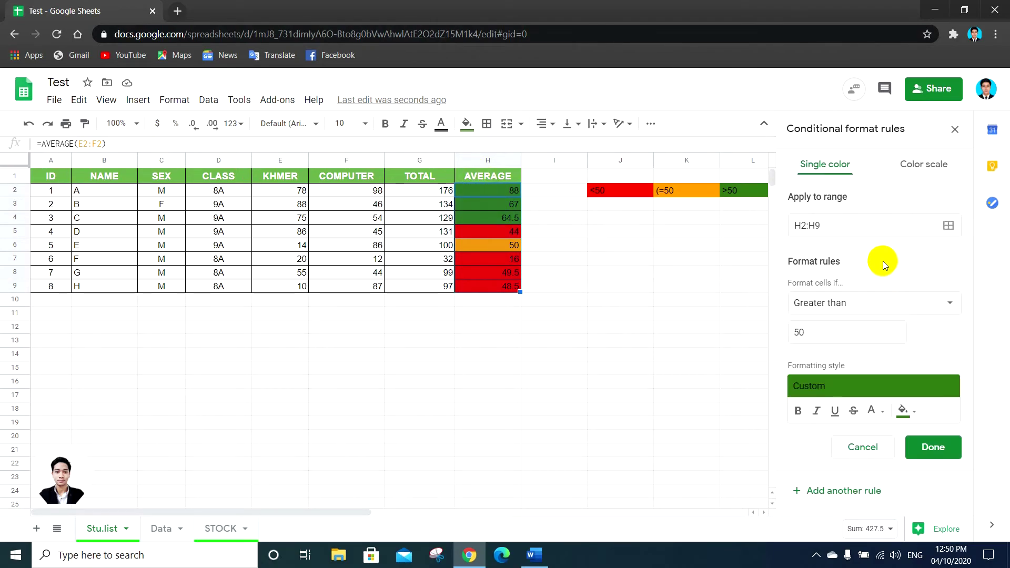
pyautogui.click(903, 411)
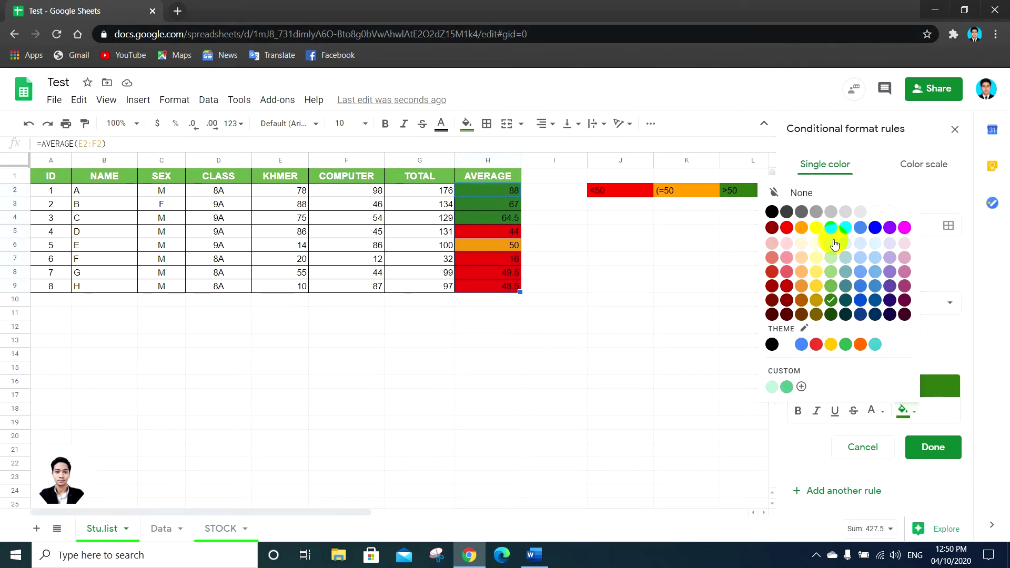
pyautogui.click(831, 271)
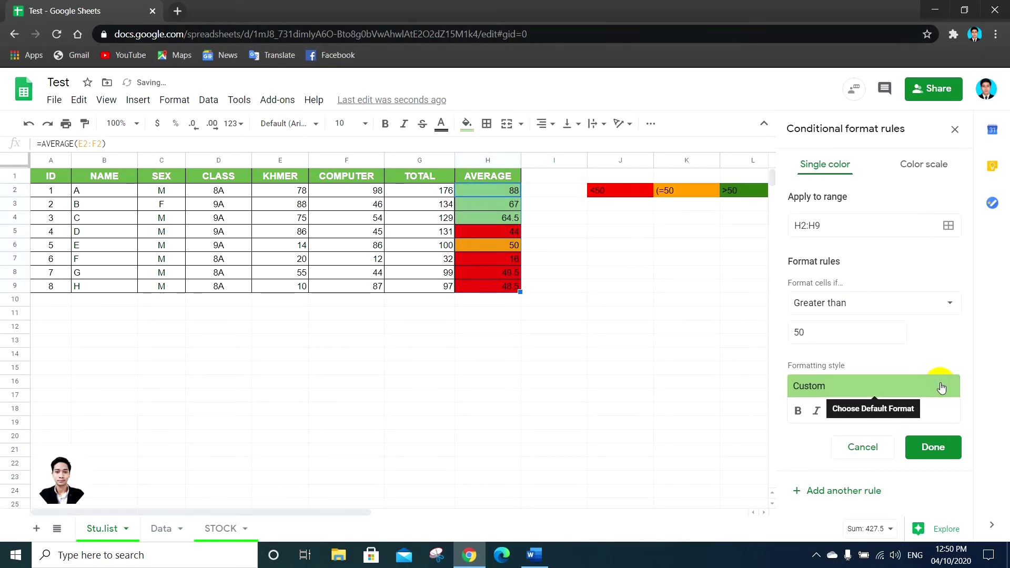
pyautogui.click(951, 449)
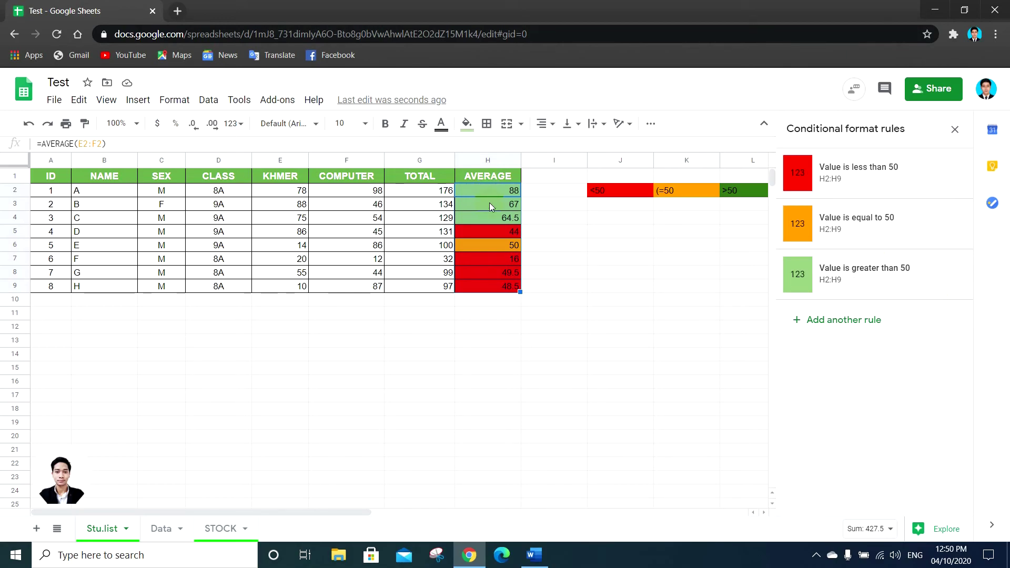
# Delete the greater-than, equal-to and less-than 50 rules, then close the rules sidebar
pyautogui.moveTo(876, 274)
pyautogui.click(952, 276)
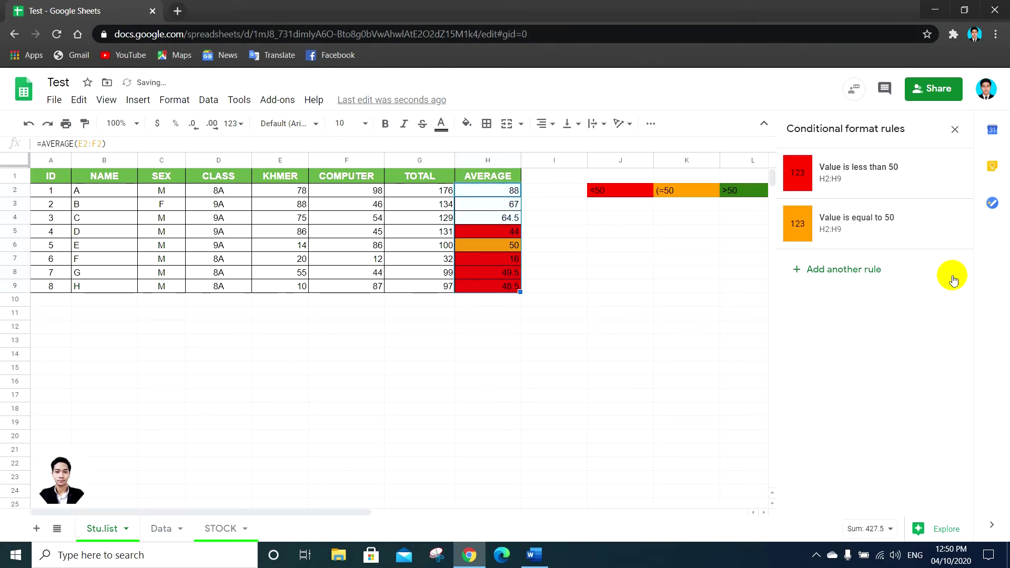
pyautogui.click(952, 225)
pyautogui.click(948, 173)
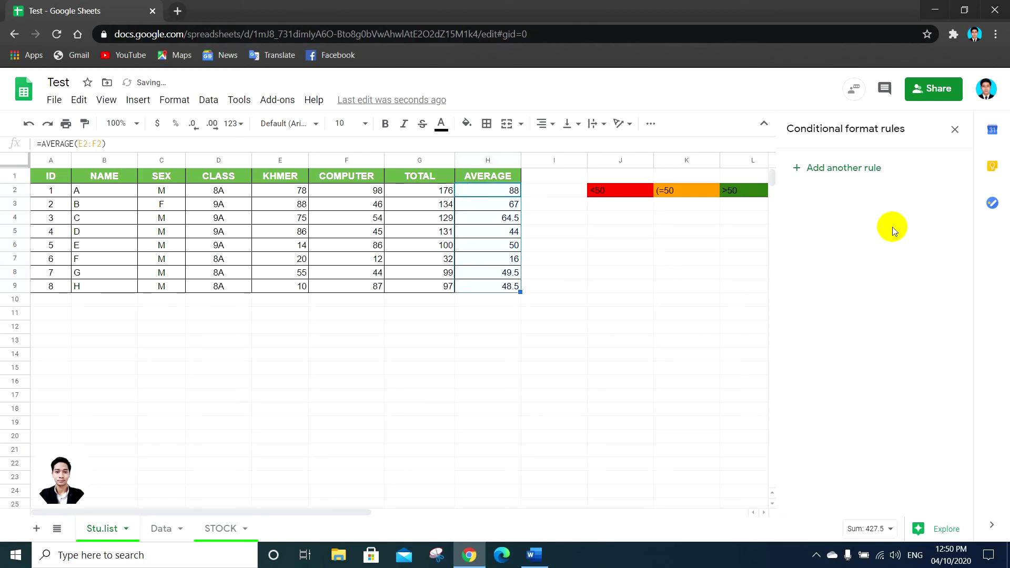
pyautogui.click(955, 129)
pyautogui.click(626, 255)
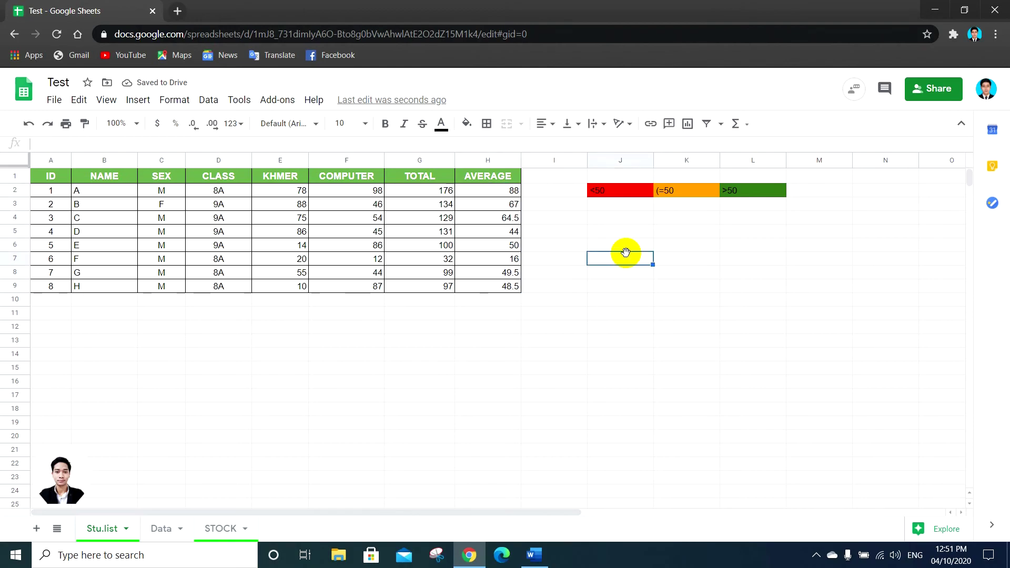